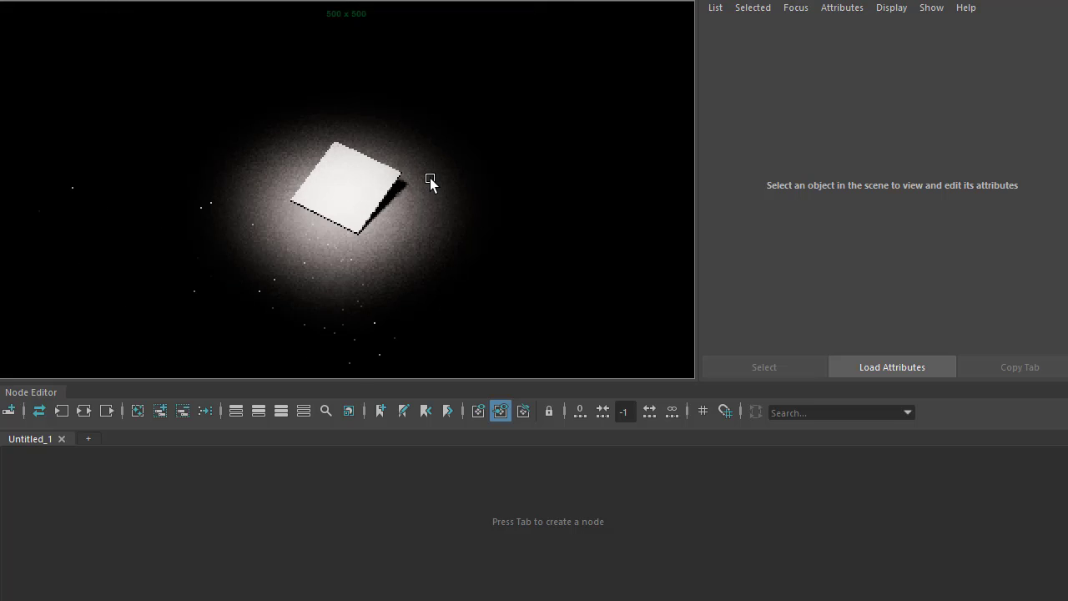
# Step: Draw a render region and create an aiStandardSurface node from the Node Editor's 'stan' search
pyautogui.moveTo(305, 114); pyautogui.dragTo(374, 43)
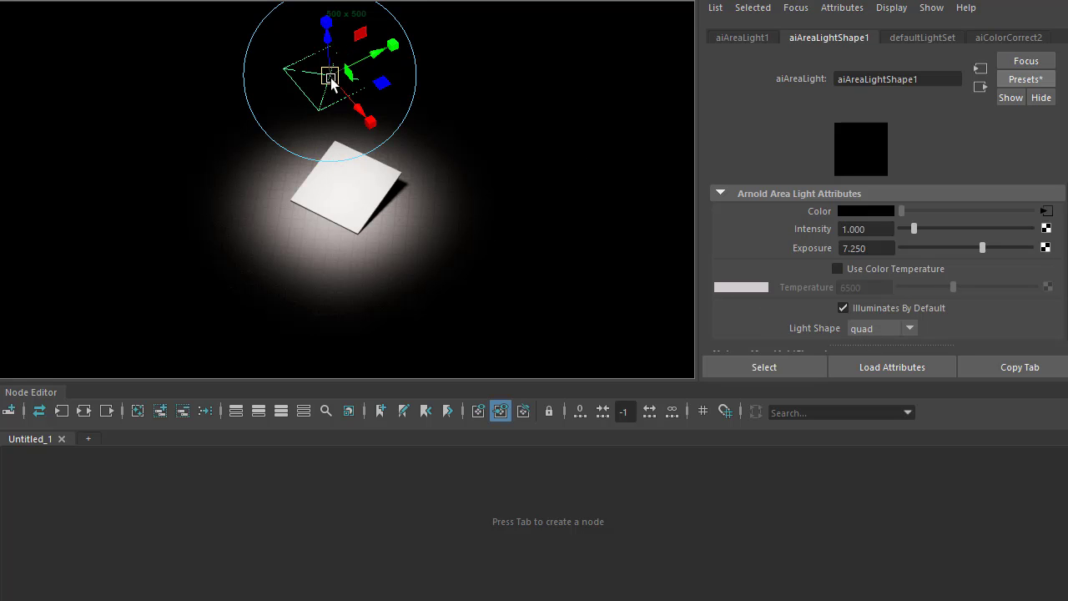
pyautogui.scroll(8, 331, 81)
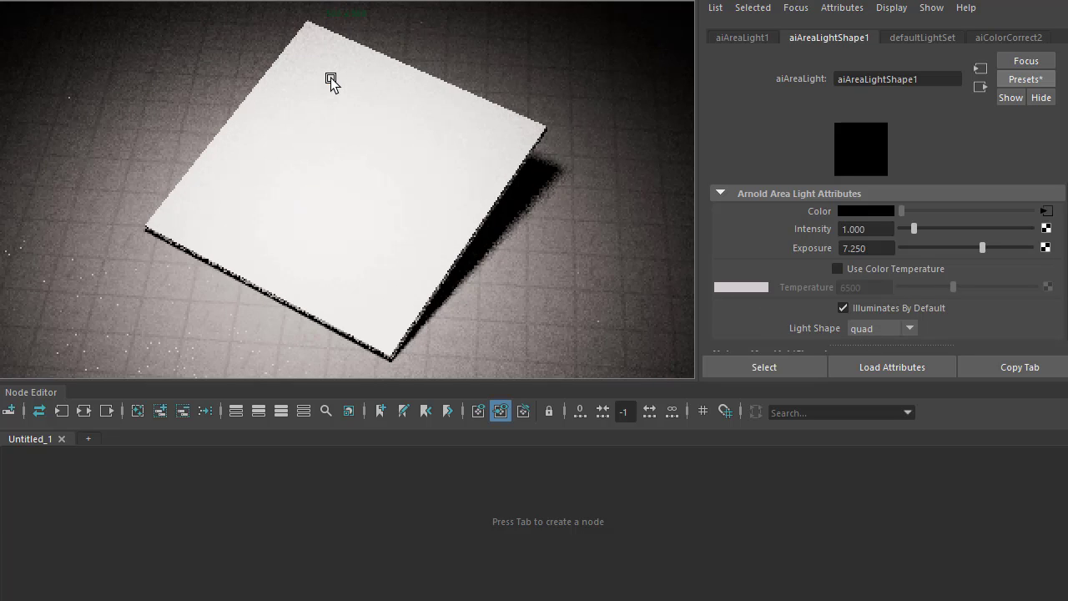
pyautogui.click(509, 489)
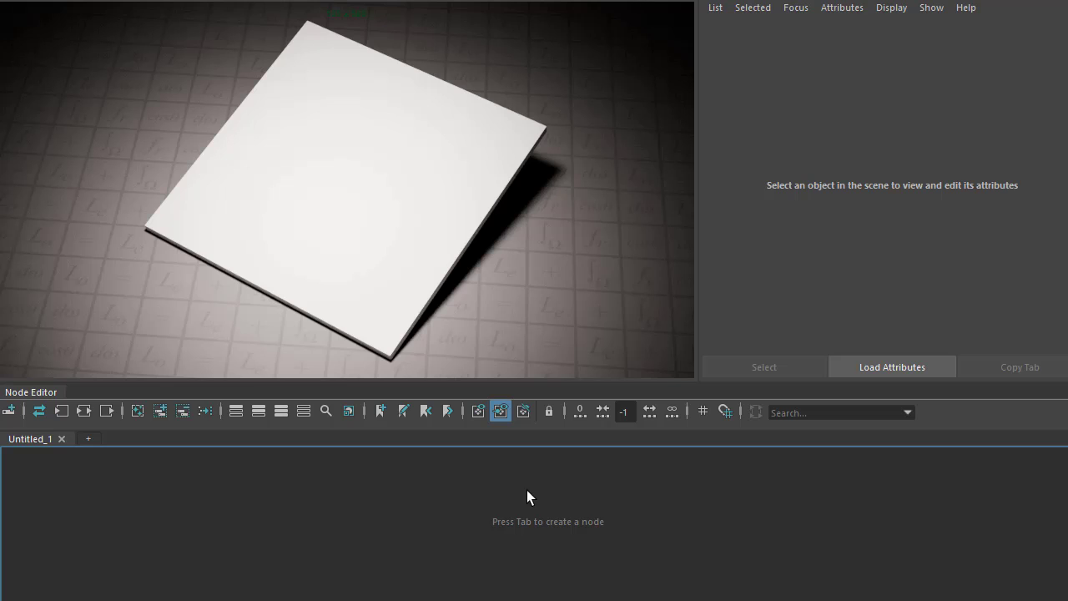
pyautogui.press('Tab')
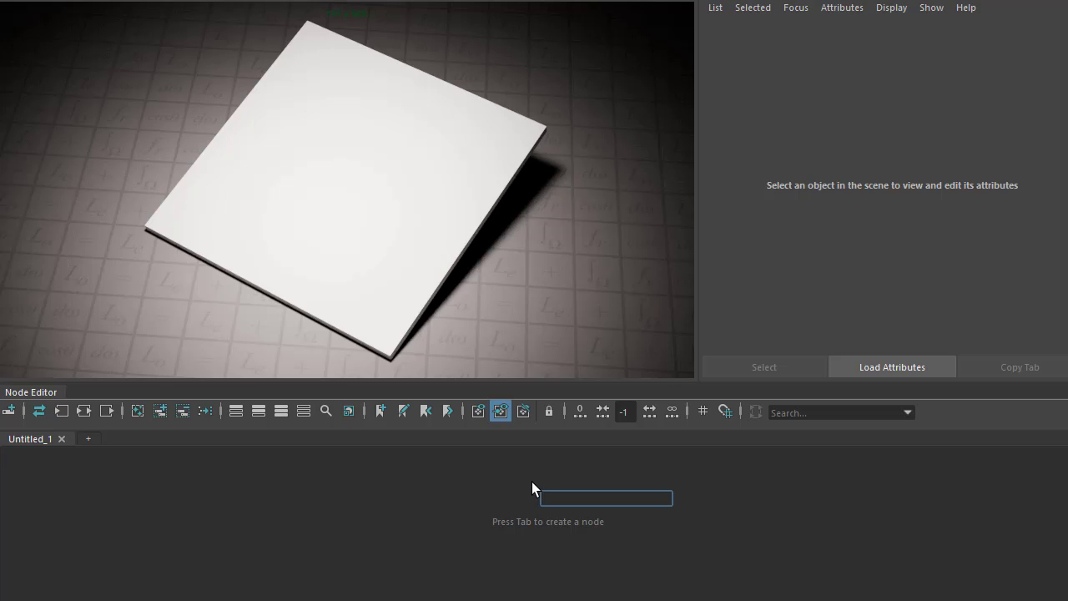
pyautogui.write('stan')
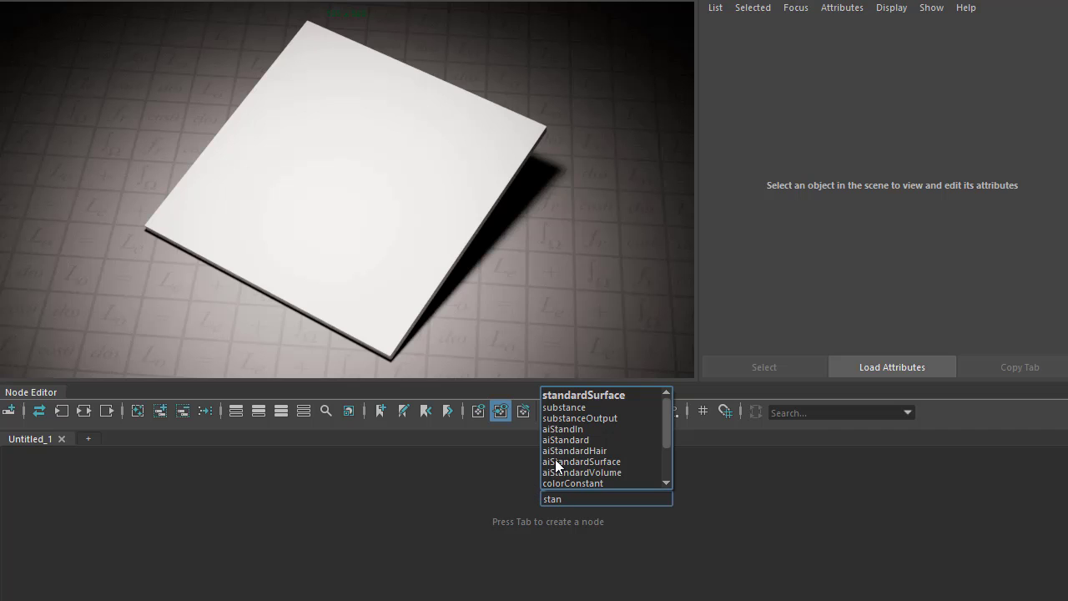
pyautogui.click(559, 461)
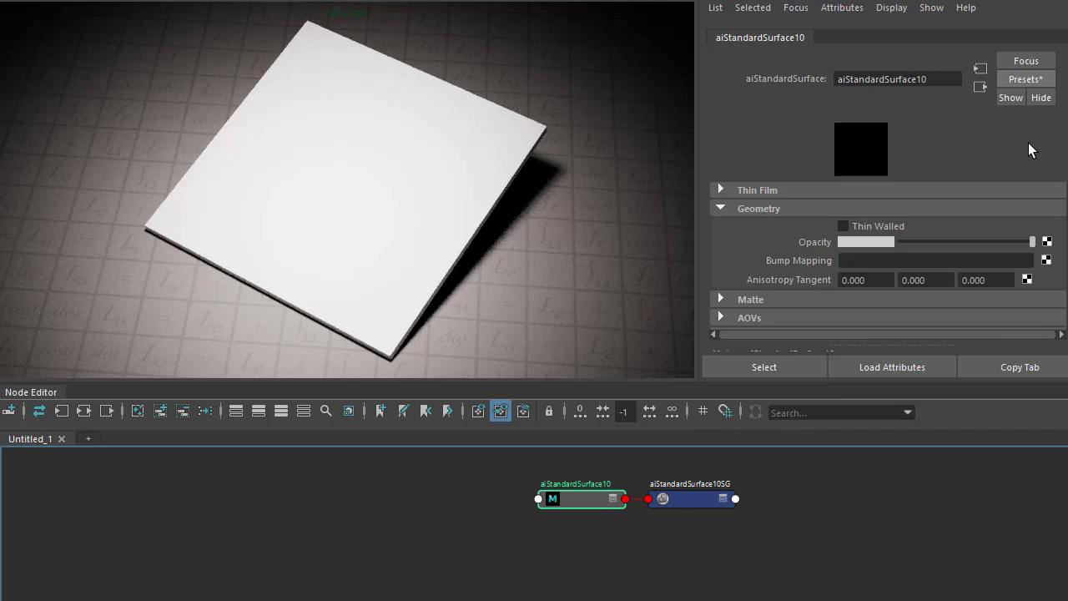
# Step: Set the material's Transmission Weight to 1.000 and assign it to the thin plate
pyautogui.click(1015, 79)
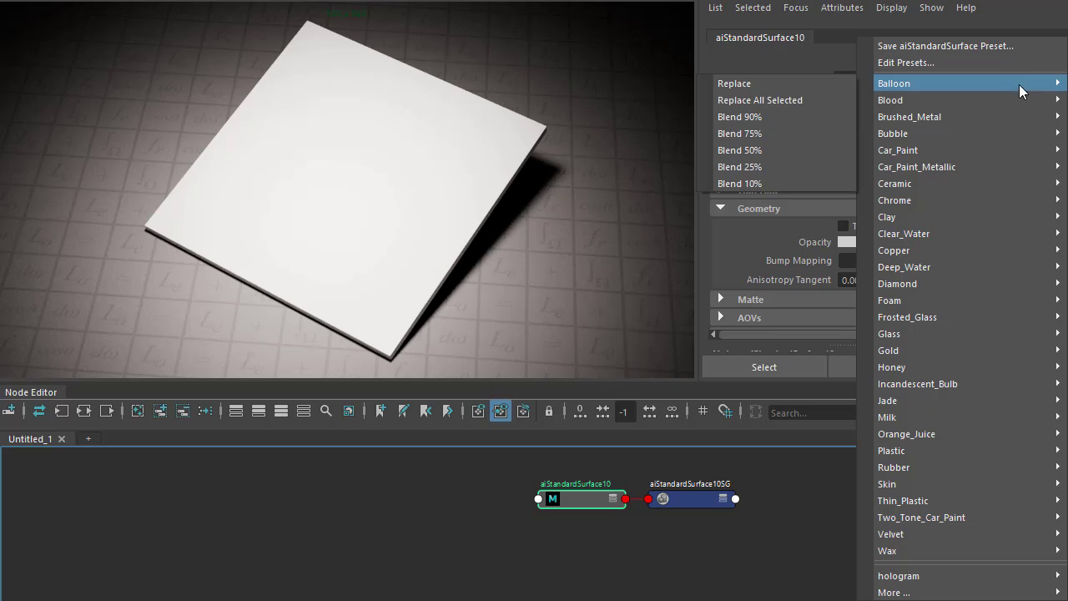
pyautogui.click(762, 262)
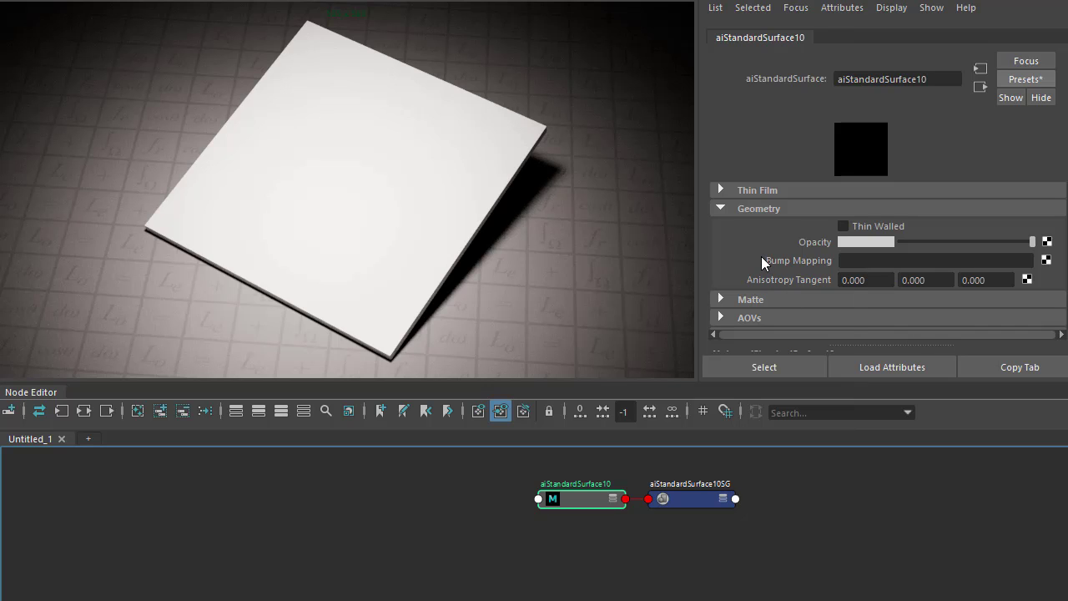
pyautogui.click(764, 209)
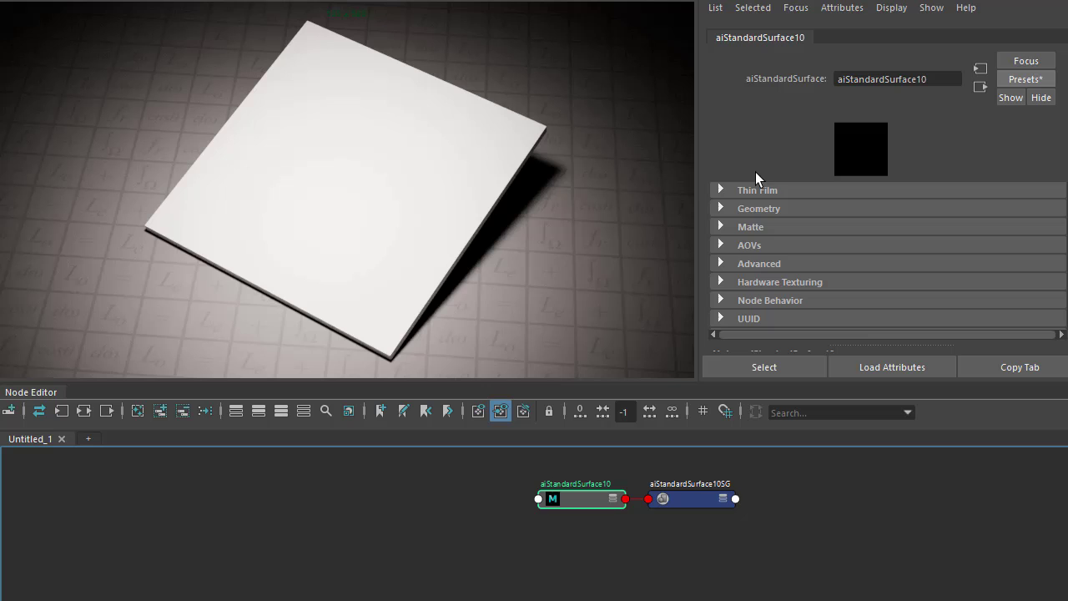
pyautogui.moveTo(1038, 279); pyautogui.dragTo(1035, 238)
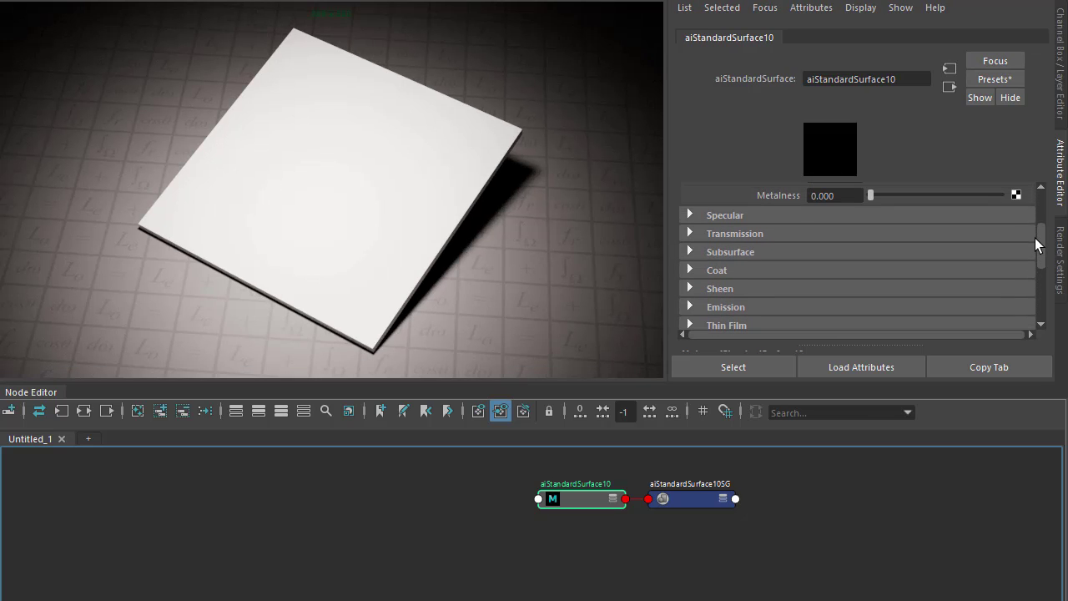
pyautogui.click(754, 230)
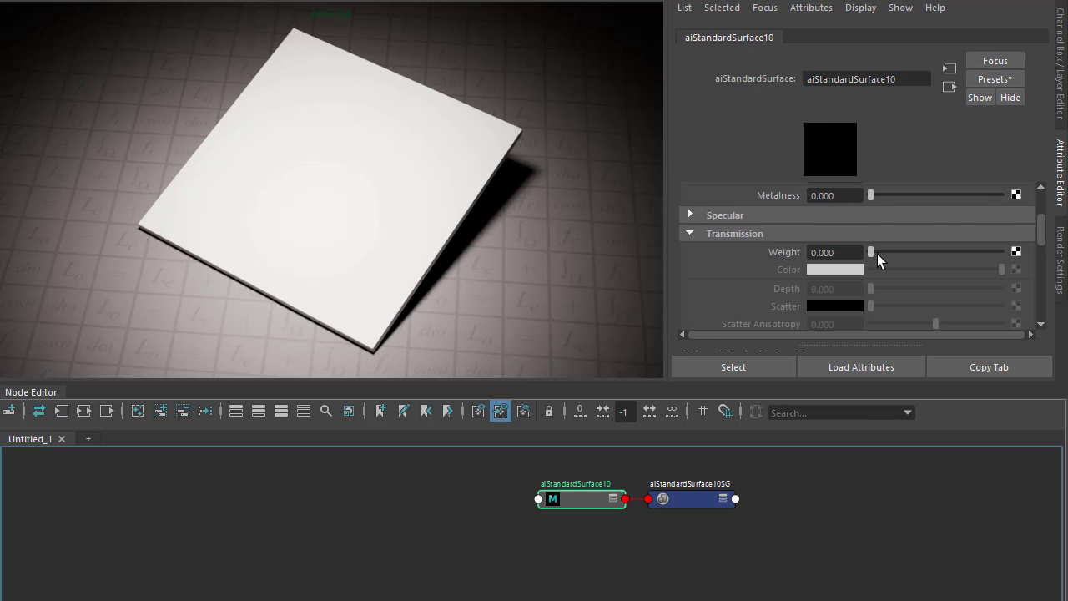
pyautogui.moveTo(878, 254); pyautogui.dragTo(1050, 250)
pyautogui.scroll(3, 730, 293)
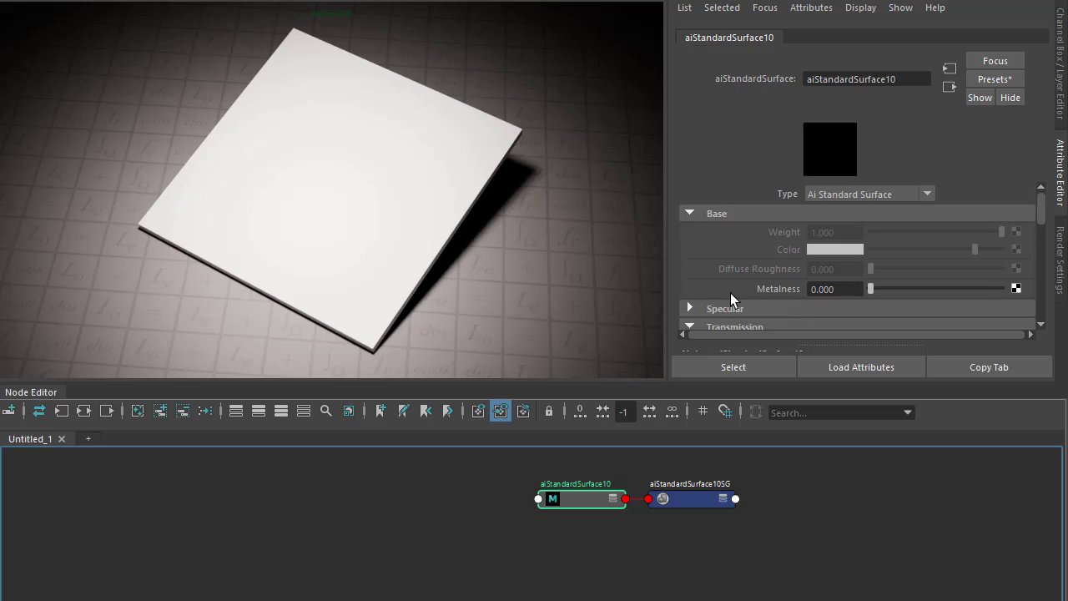
pyautogui.scroll(-3, 745, 278)
pyautogui.click(736, 209)
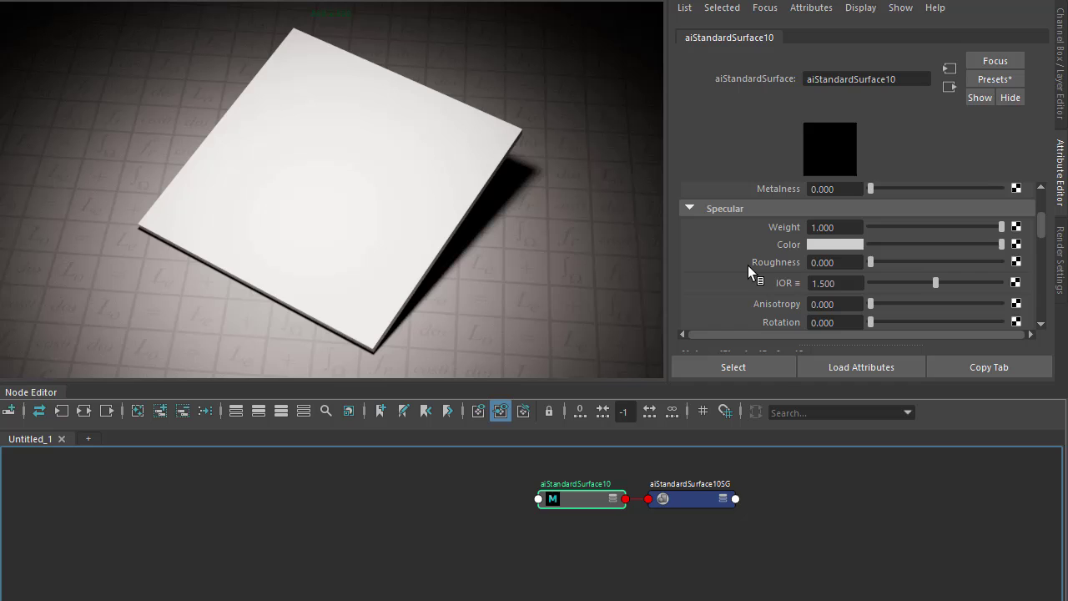
pyautogui.click(371, 232)
pyautogui.moveTo(566, 500); pyautogui.dragTo(551, 246, button='right')
# Step: Rename the material node glass1 and give its transmission a pale teal tint
pyautogui.click(579, 494)
pyautogui.doubleClick(578, 486)
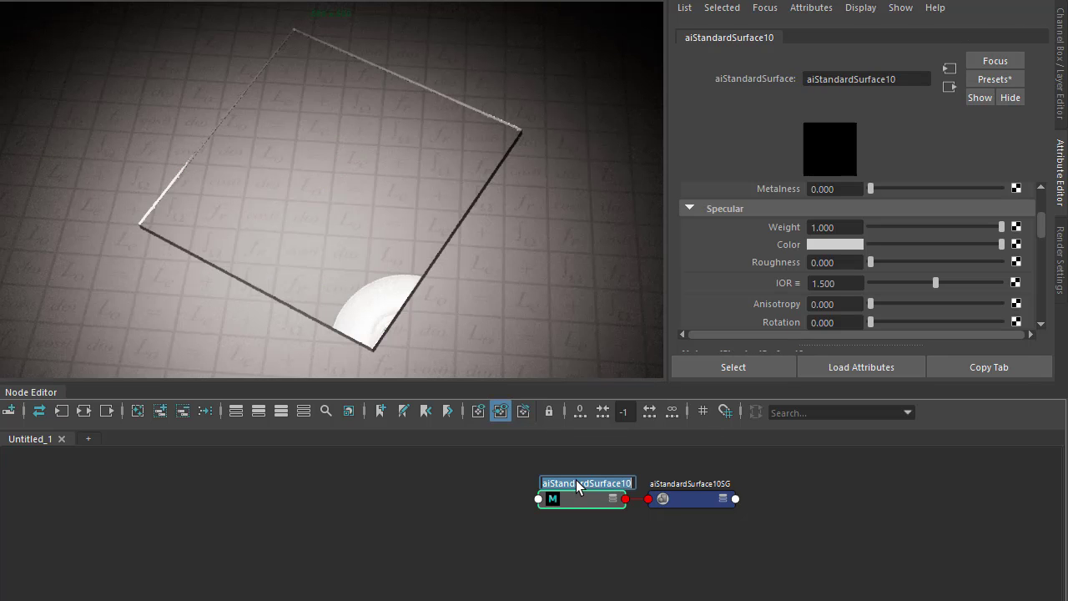
pyautogui.write('glass1')
pyautogui.press('Return')
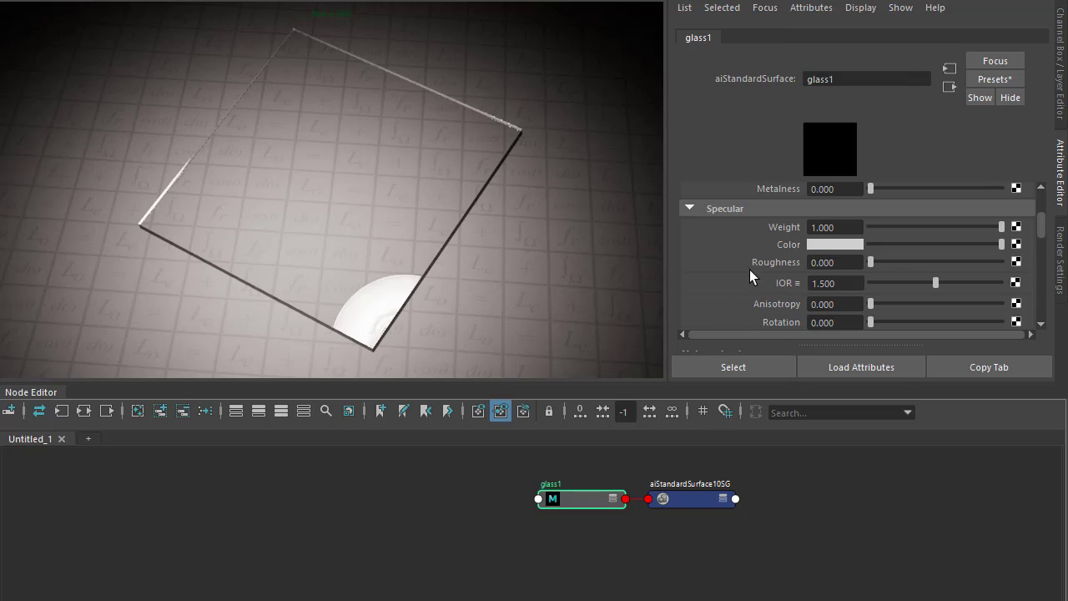
pyautogui.scroll(-3, 736, 247)
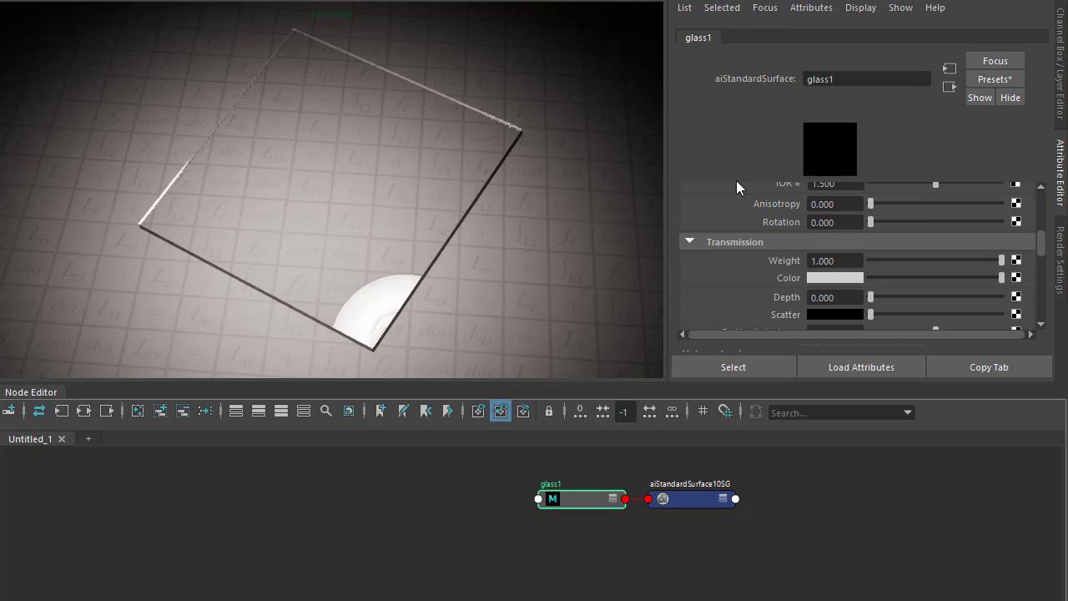
pyautogui.click(825, 280)
pyautogui.click(737, 270)
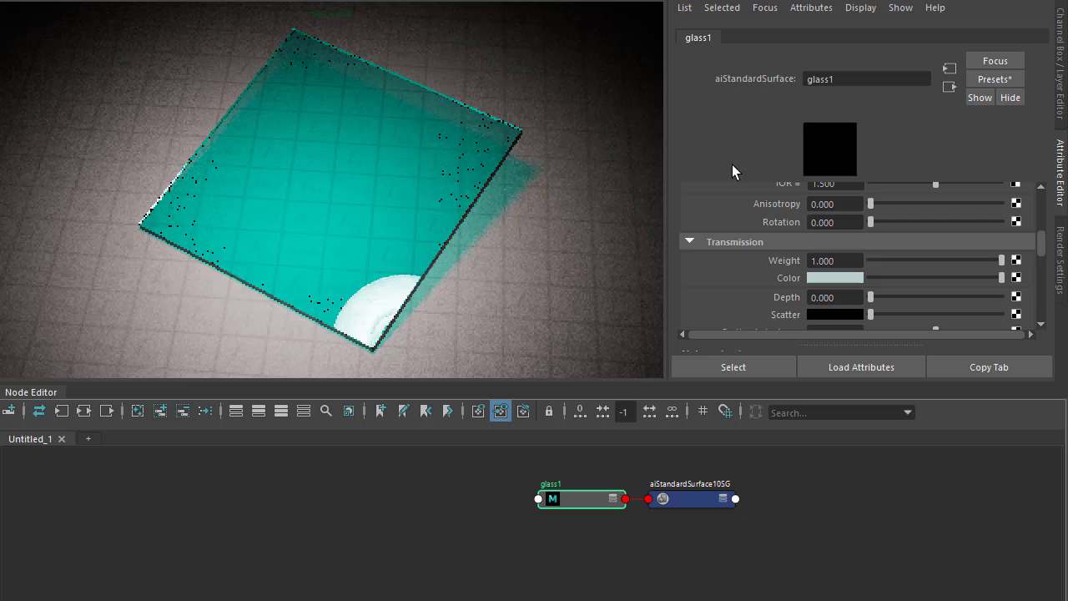
# Step: Try transmission Depth values 0.5 and 0.2, settling on 0.1
pyautogui.click(843, 298)
pyautogui.doubleClick(842, 298)
pyautogui.write('.')
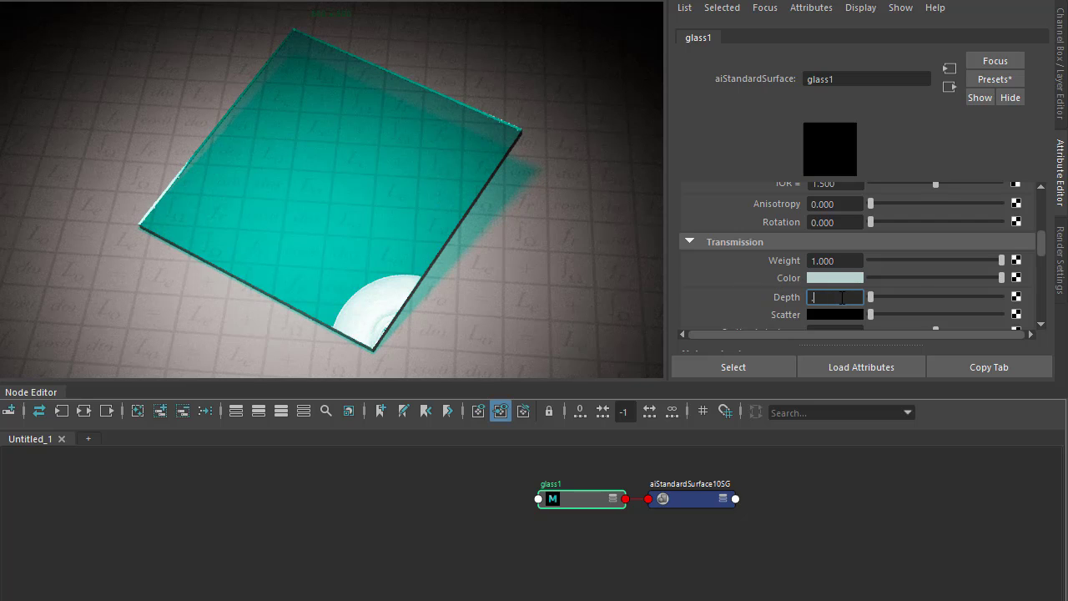
pyautogui.write('5')
pyautogui.press('Tab')
pyautogui.press('Tab')
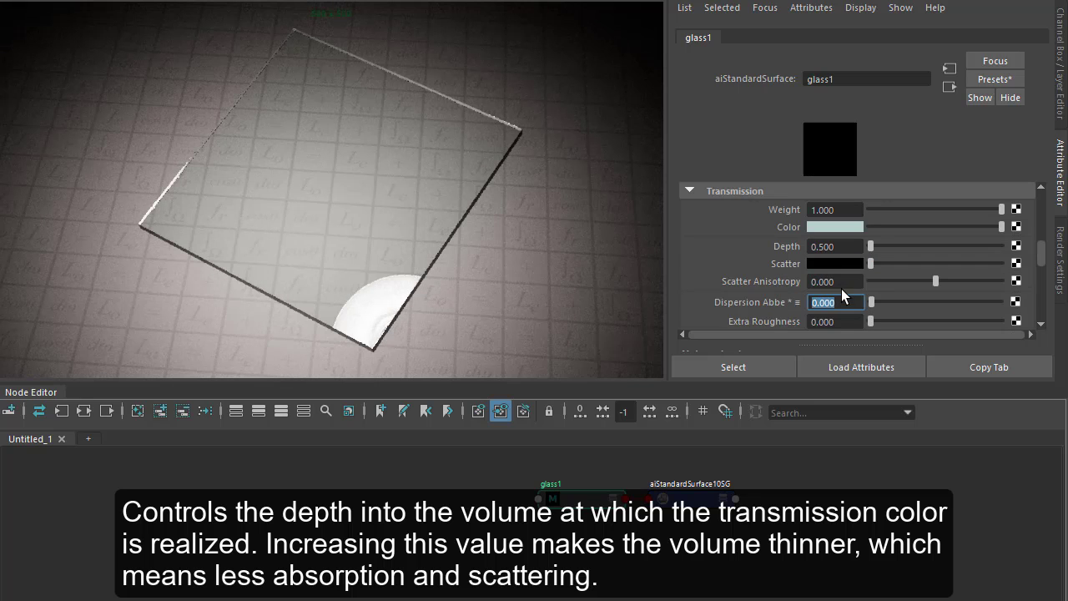
pyautogui.doubleClick(841, 246)
pyautogui.write('.2')
pyautogui.press('Tab')
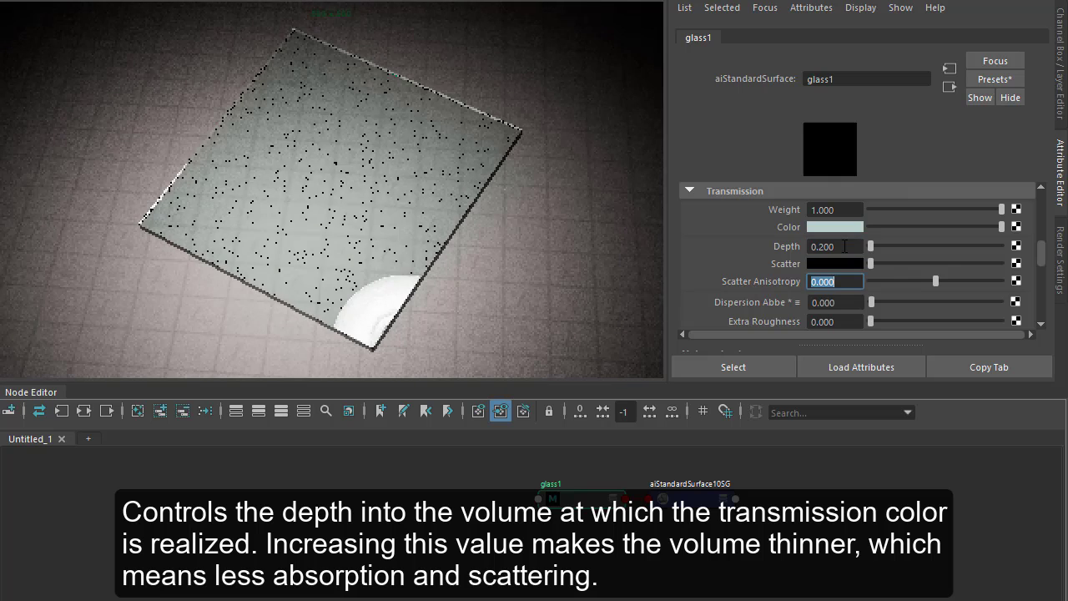
pyautogui.doubleClick(843, 247)
pyautogui.write('.1')
pyautogui.press('Tab')
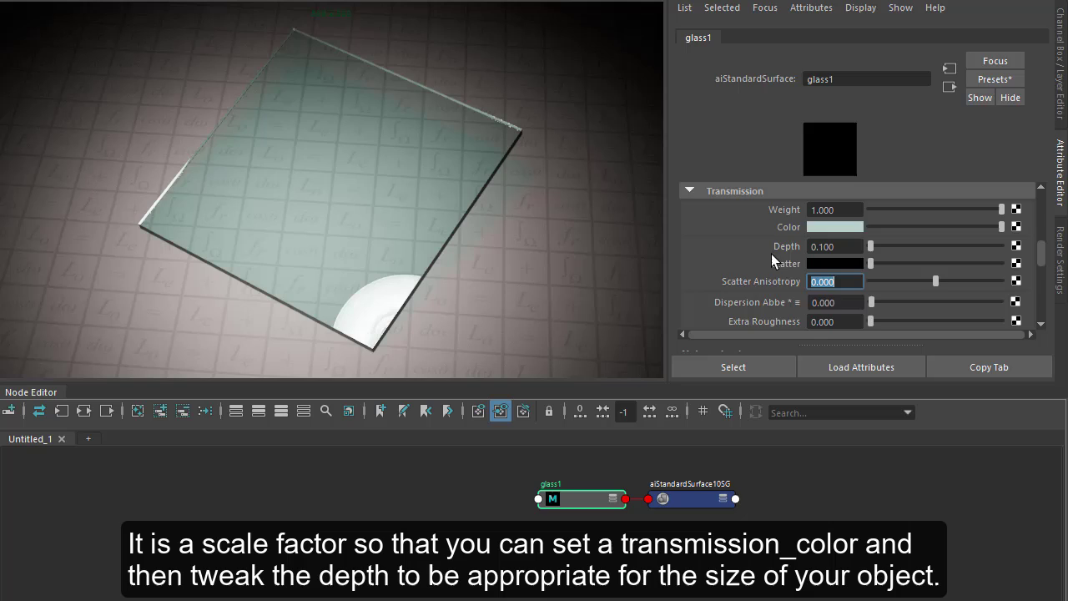
# Step: Orbit the render view to see the plate edge-on
pyautogui.click(347, 197)
pyautogui.keyDown('alt'); pyautogui.moveTo(346, 197); pyautogui.dragTo(460, 251, button='middle'); pyautogui.keyUp('alt')
pyautogui.keyDown('alt'); pyautogui.moveTo(459, 251); pyautogui.dragTo(499, 206); pyautogui.keyUp('alt')
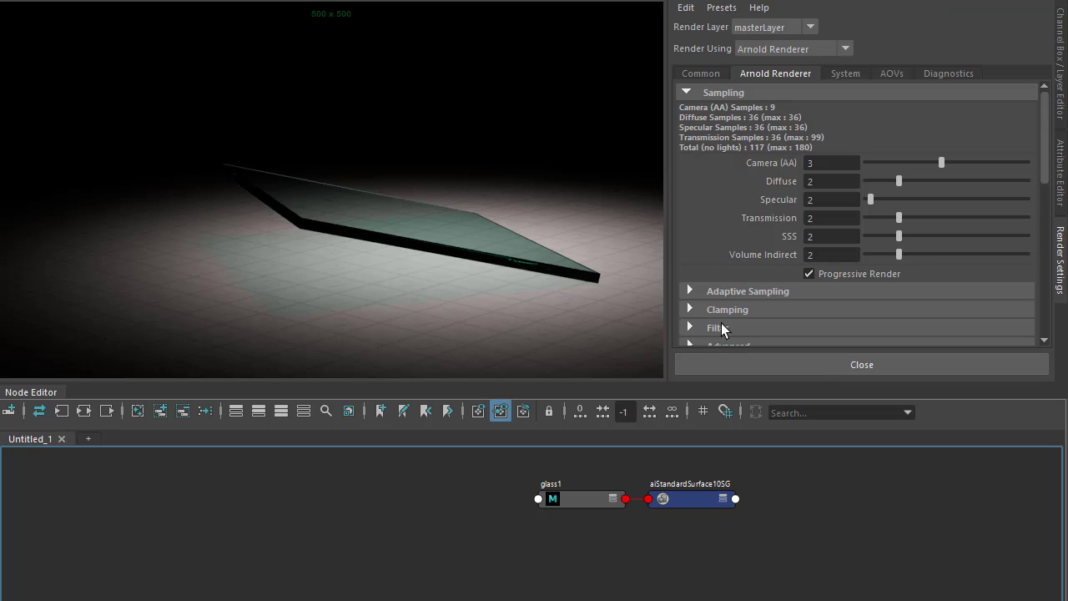
# Step: Set the Arnold specular ray depth to 4 and orbit closer to the glass edge
pyautogui.scroll(-2, 725, 249)
pyautogui.scroll(-3, 725, 248)
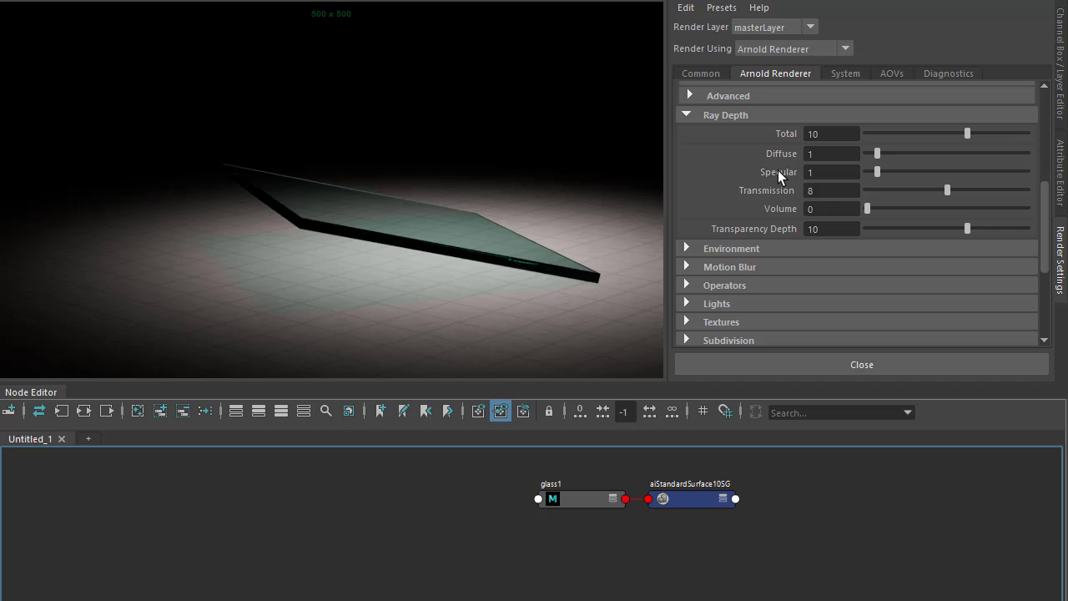
pyautogui.click(818, 172)
pyautogui.write('4')
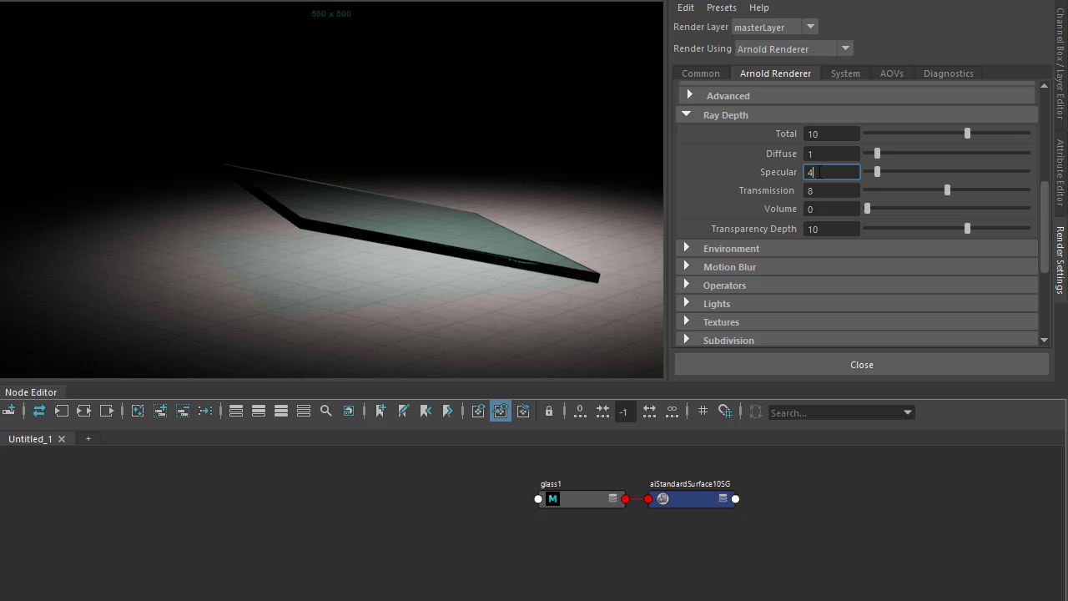
pyautogui.press('Tab')
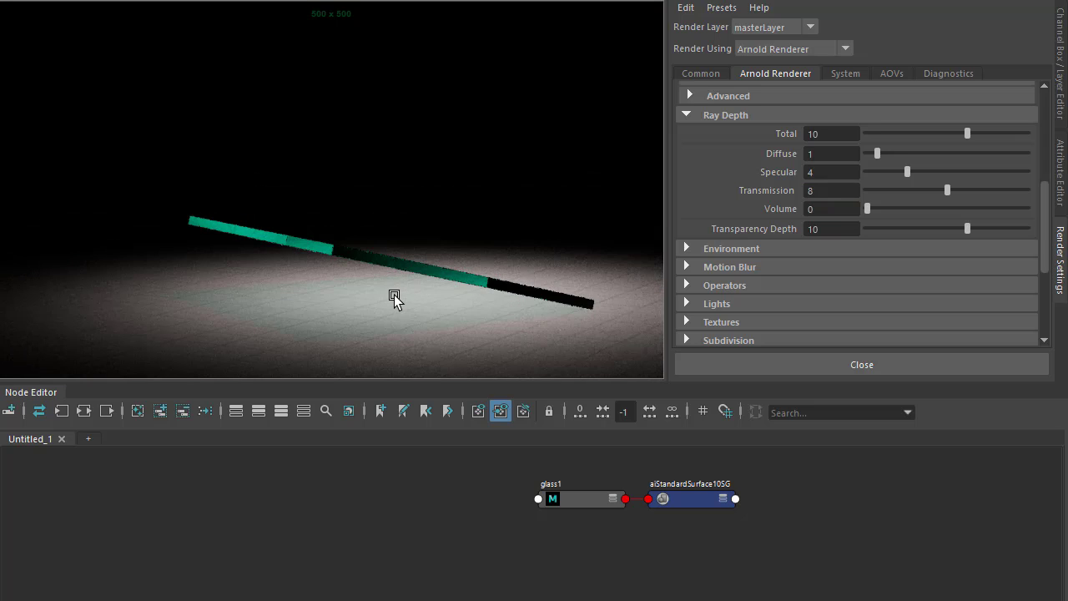
pyautogui.keyDown('alt'); pyautogui.moveTo(394, 298); pyautogui.dragTo(428, 256); pyautogui.keyUp('alt')
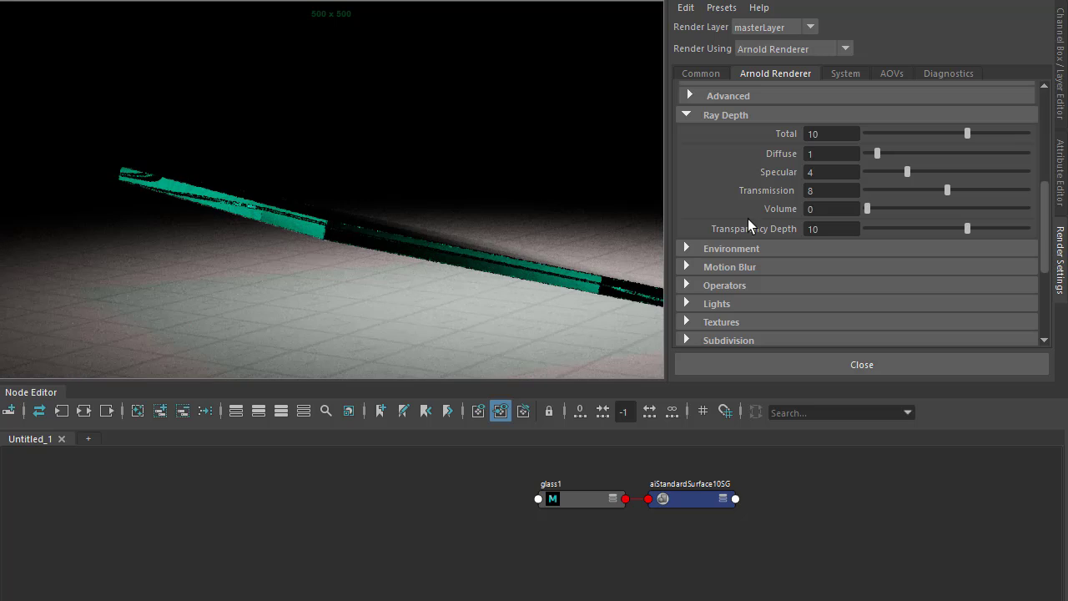
# Step: Compare specular ray depth 1 against 4, keeping 4, and orbit close to the plate
pyautogui.doubleClick(823, 171)
pyautogui.write('1')
pyautogui.press('Tab')
pyautogui.doubleClick(826, 172)
pyautogui.write('4')
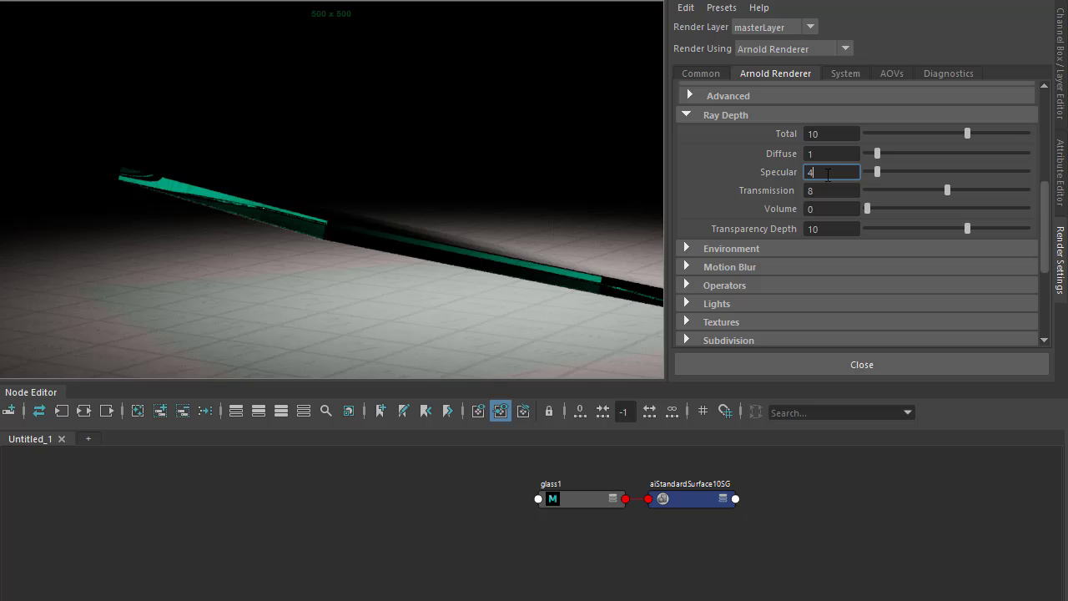
pyautogui.press('Tab')
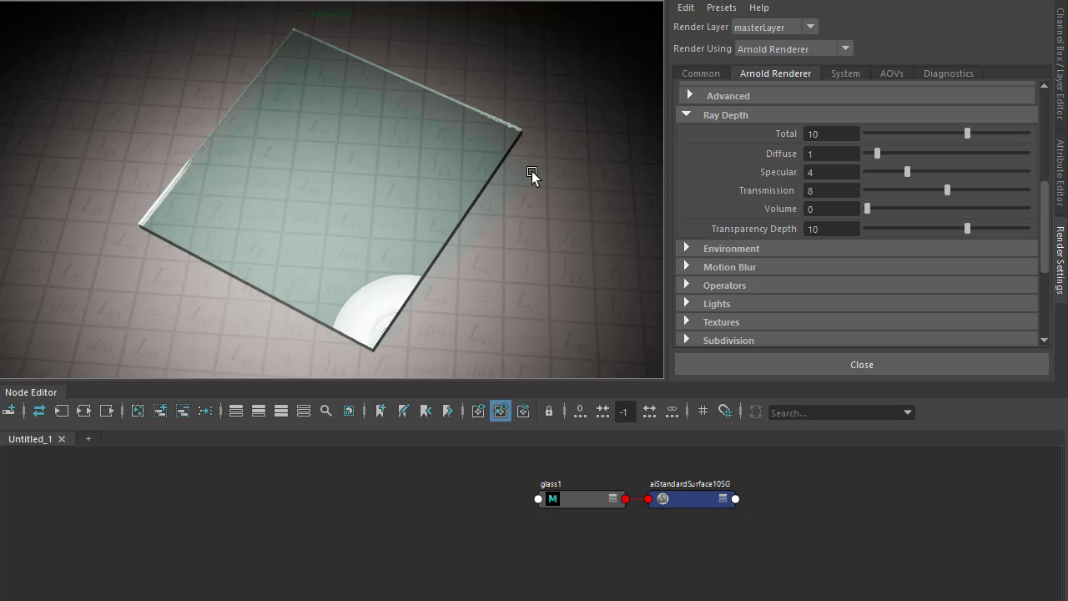
pyautogui.keyDown('alt'); pyautogui.moveTo(531, 171); pyautogui.dragTo(469, 194); pyautogui.keyUp('alt')
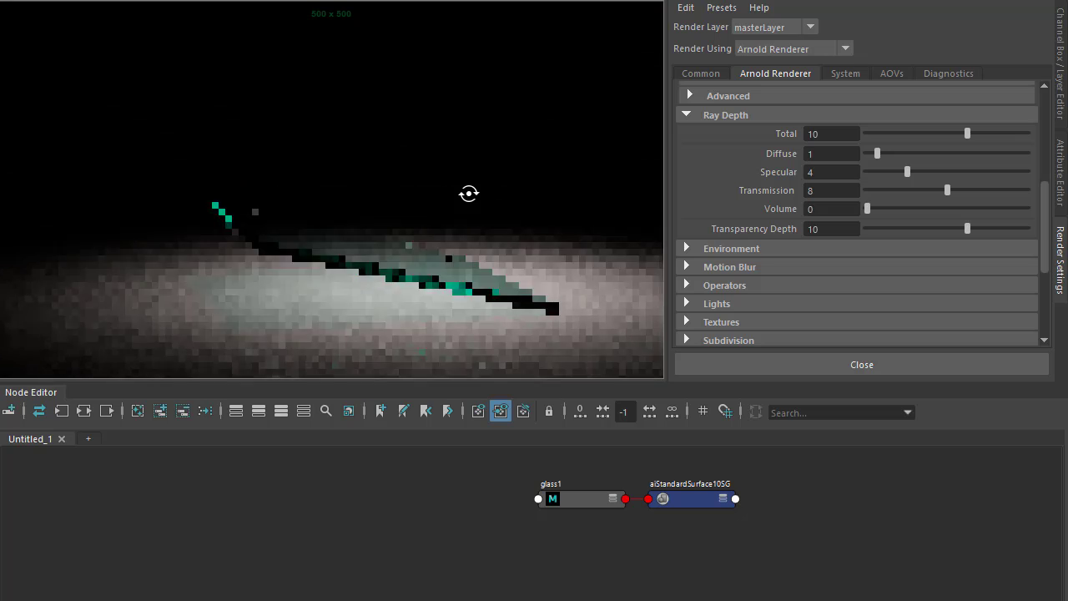
# Step: Assign a new aiStandardSurface material to the thin plane
pyautogui.click(340, 288)
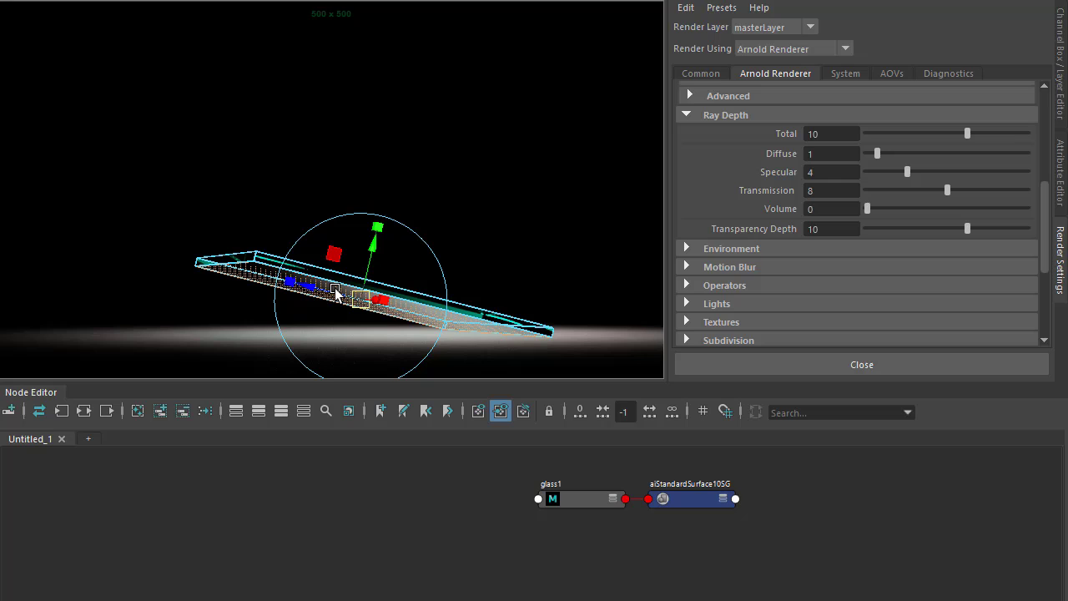
pyautogui.rightClick(334, 289)
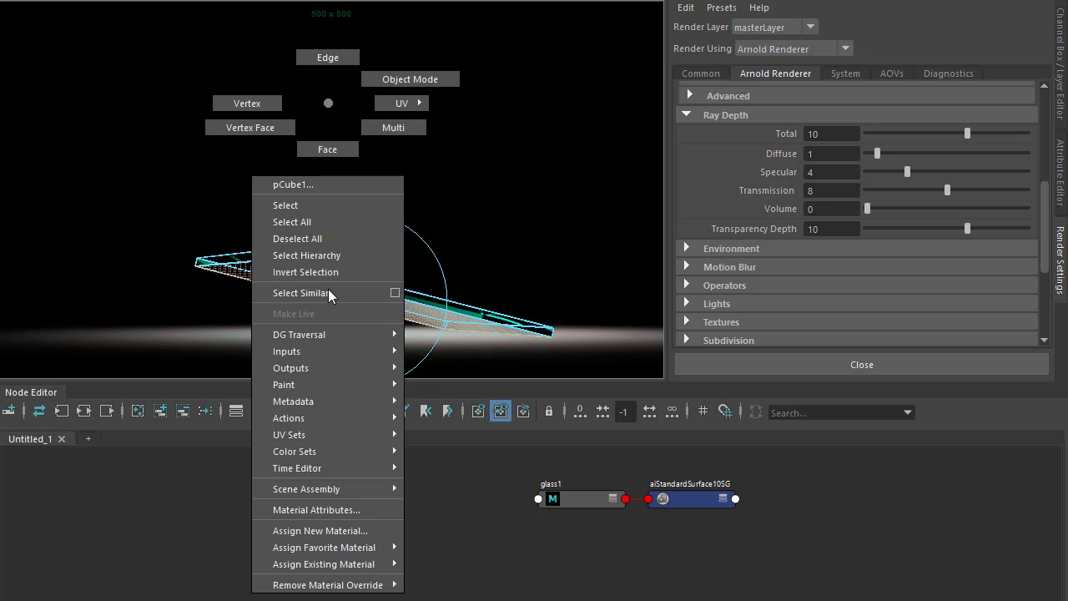
pyautogui.moveTo(358, 548)
pyautogui.click(329, 531)
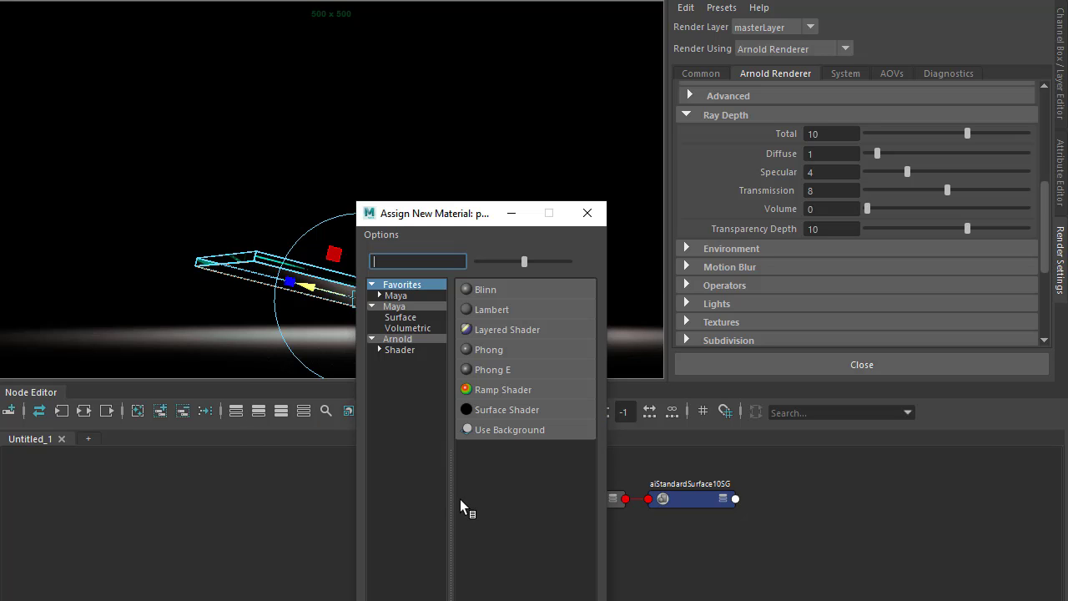
pyautogui.write('glass')
pyautogui.press('Return')
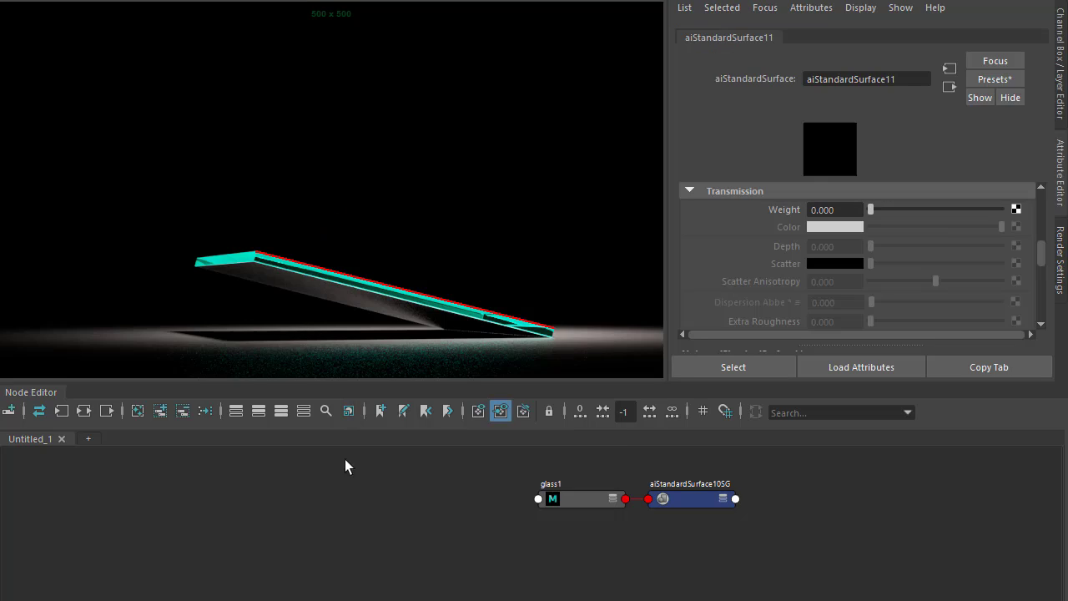
# Step: Rename the new material node mirror1 and set its Base Metalness to 1
pyautogui.click(83, 410)
pyautogui.doubleClick(546, 506)
pyautogui.write('mirror')
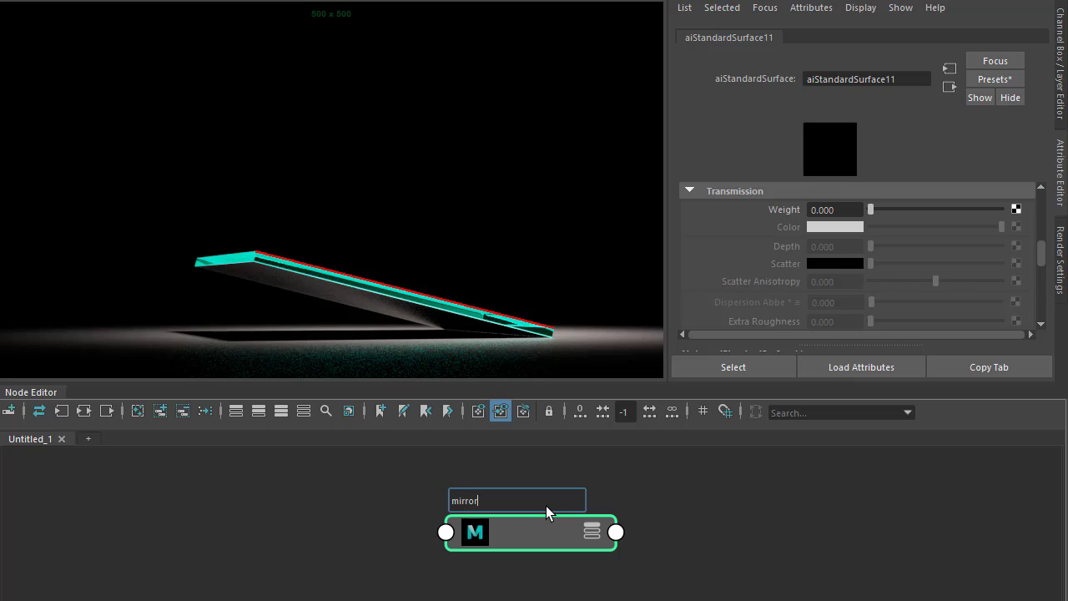
pyautogui.press('Return')
pyautogui.scroll(5, 718, 256)
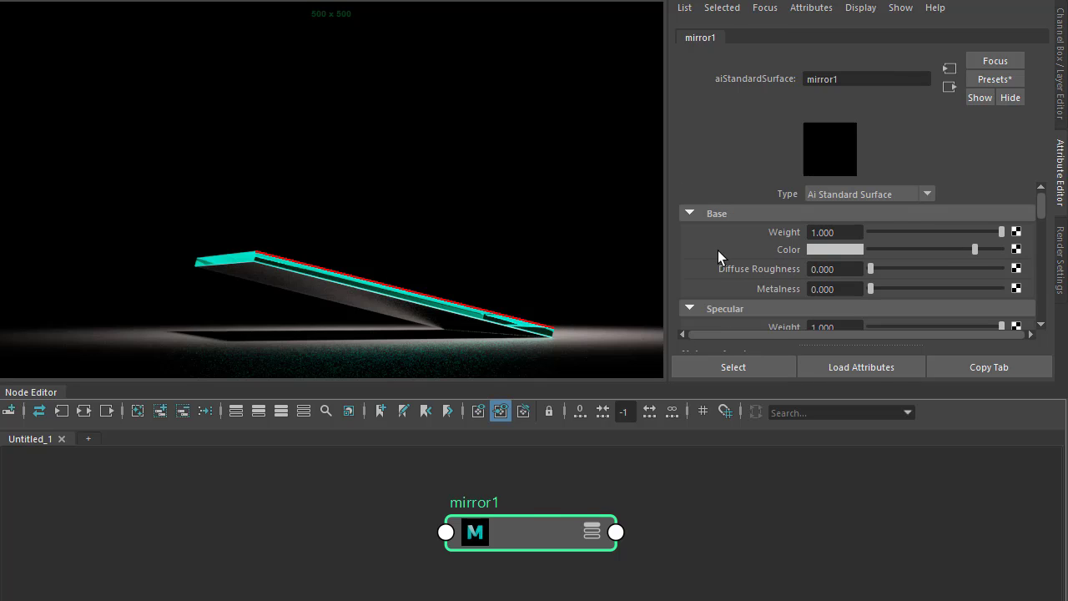
pyautogui.click(994, 79)
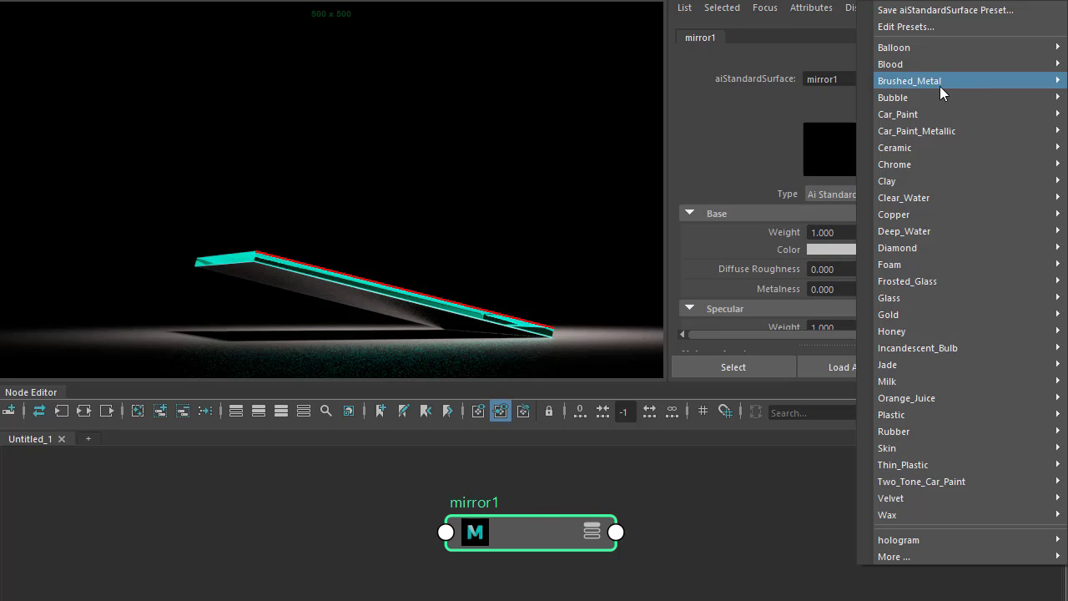
pyautogui.click(748, 132)
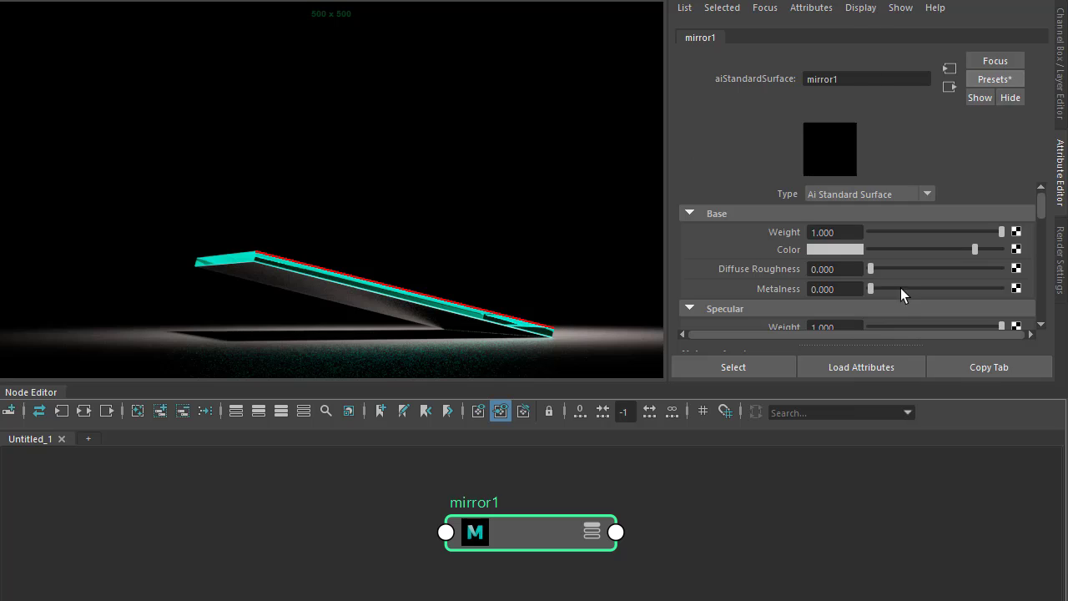
pyautogui.moveTo(872, 289); pyautogui.dragTo(1001, 289)
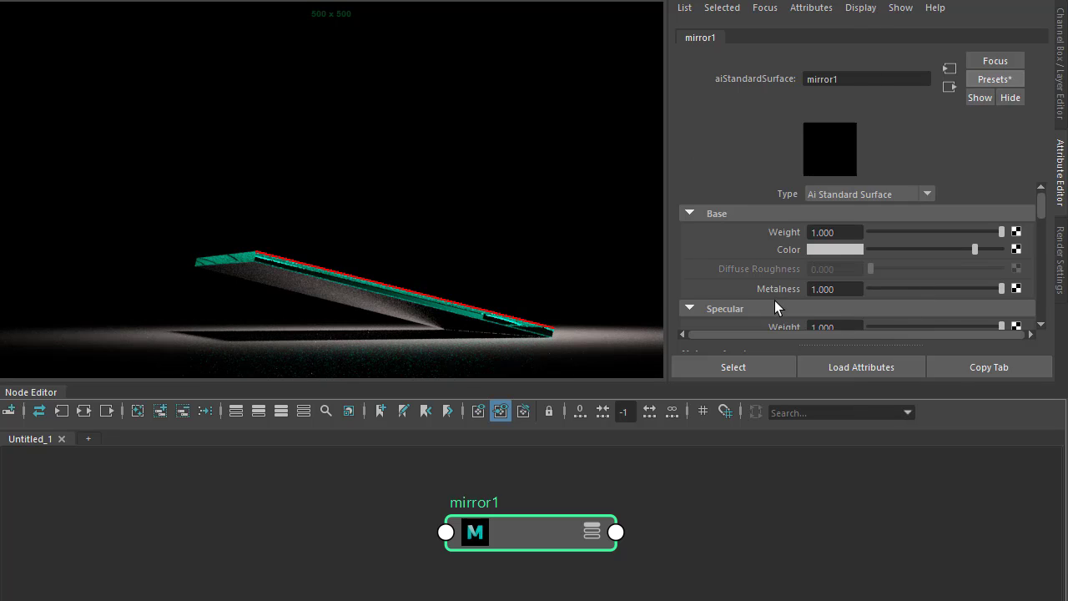
# Step: Restore the earlier camera view of the plane and deselect the cube
pyautogui.scroll(-3, 765, 289)
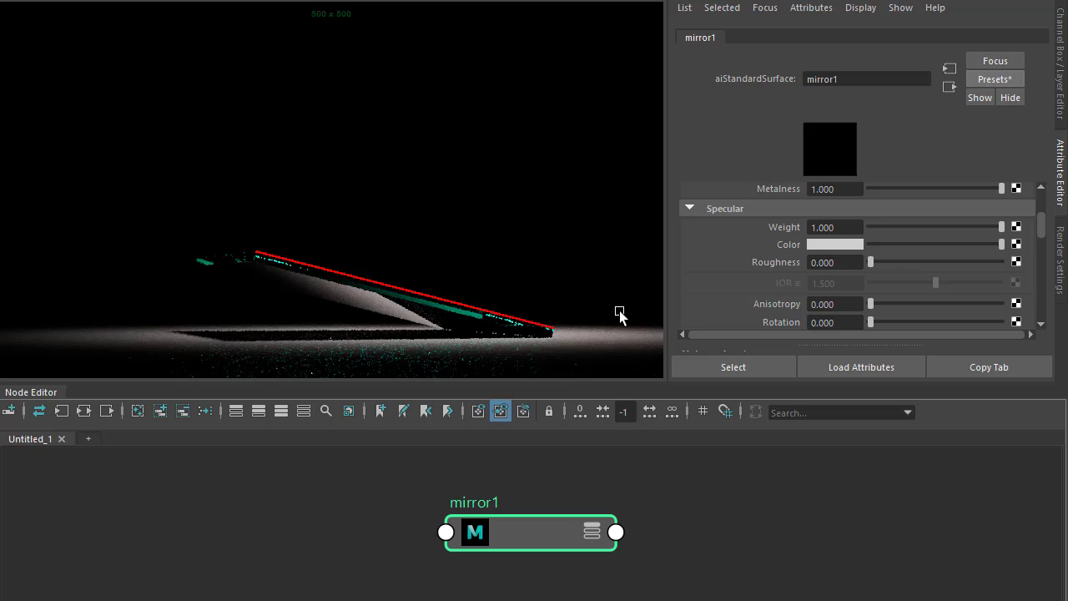
pyautogui.click(508, 279)
pyautogui.hotkey('shift', 'z')
pyautogui.hotkey('shift', 'z')
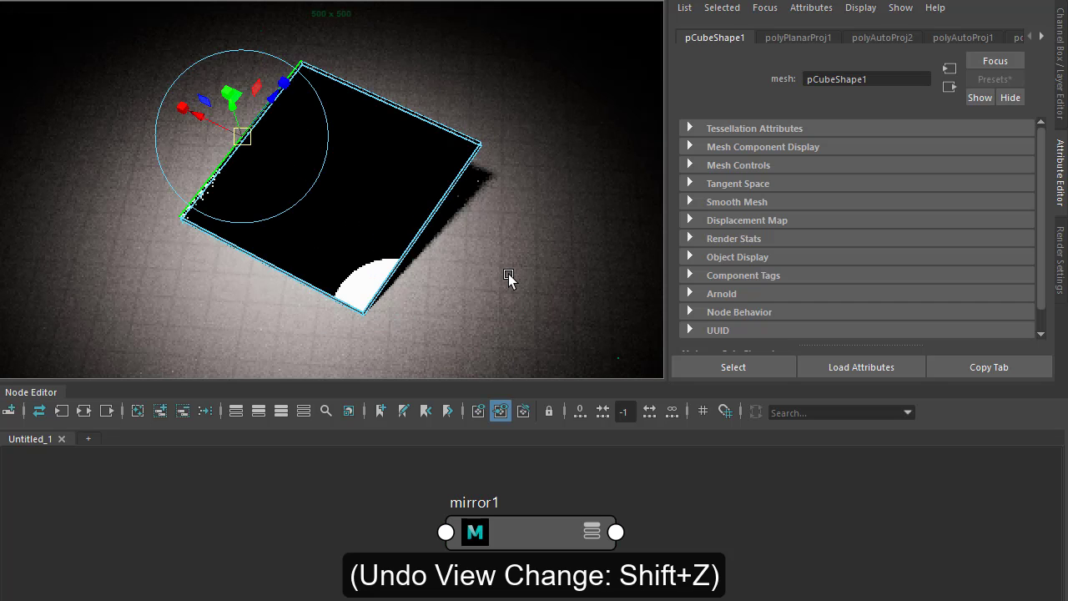
pyautogui.hotkey('shift', 'z')
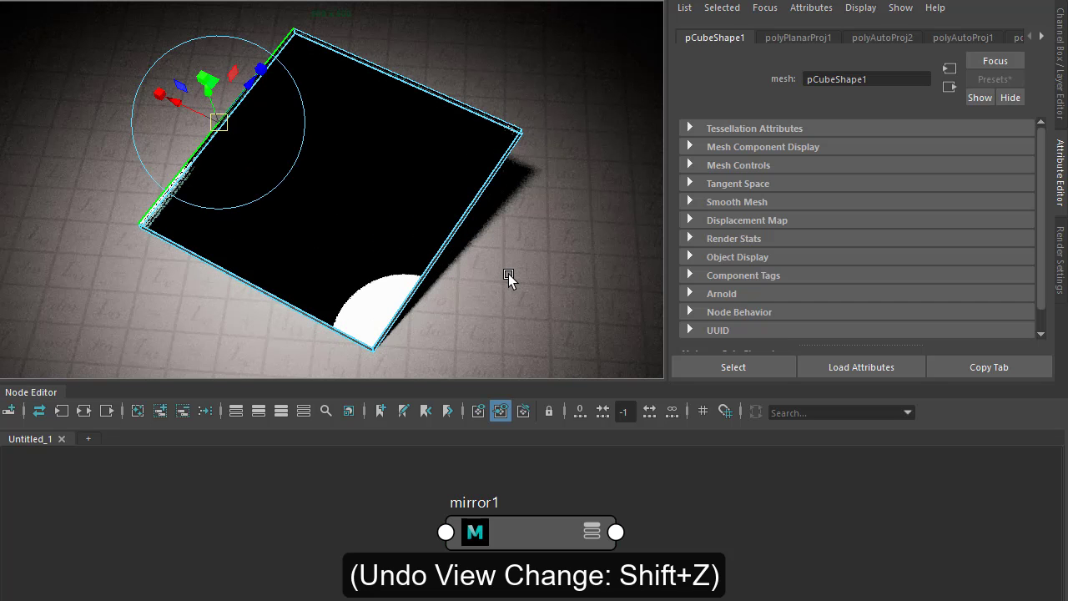
pyautogui.hotkey('ctrl', 'z')
pyautogui.hotkey('ctrl', 'z')
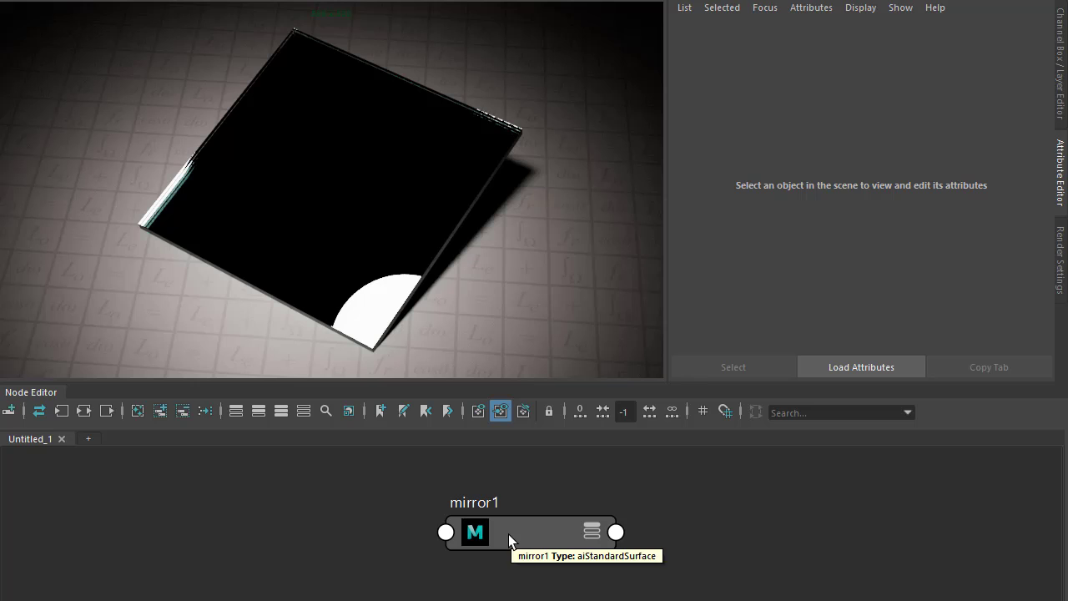
# Step: Create an aiRange node from glass1's Specular Roughness map button
pyautogui.click(508, 494)
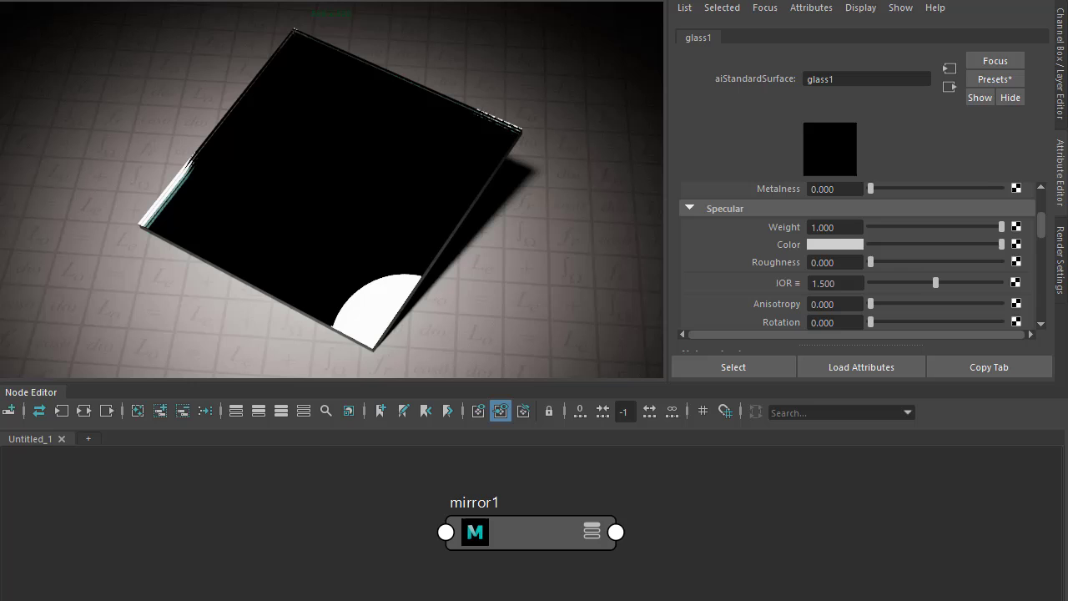
pyautogui.click(64, 410)
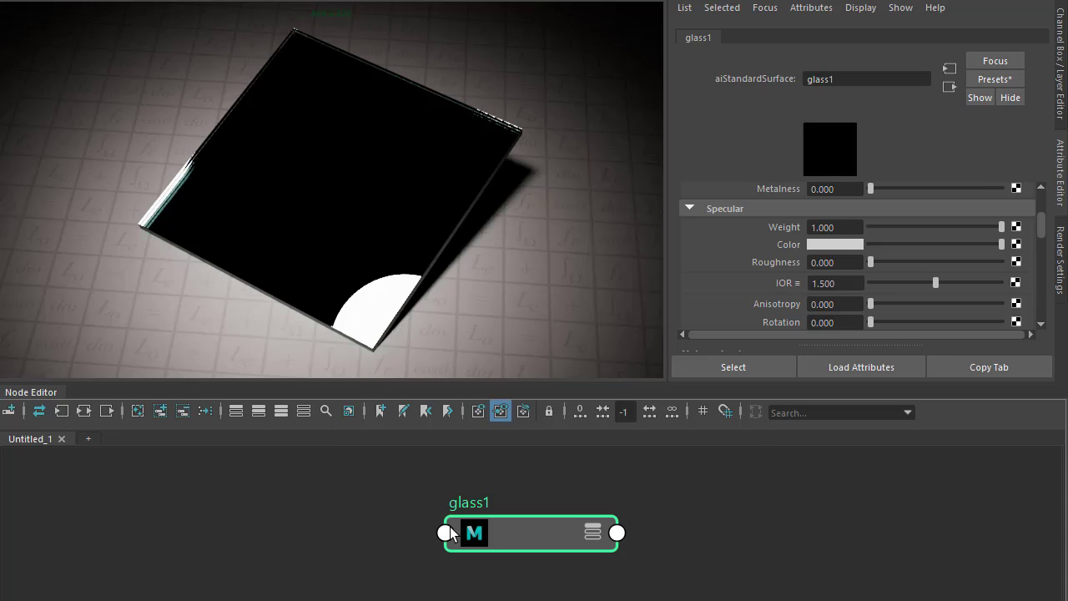
pyautogui.click(1016, 262)
pyautogui.click(375, 275)
pyautogui.doubleClick(375, 275)
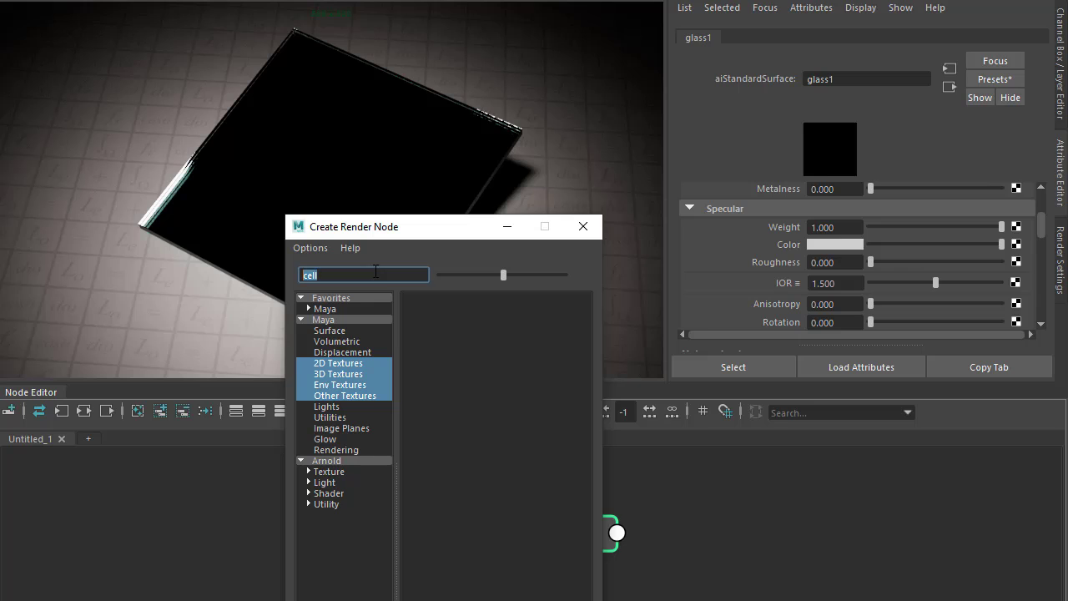
pyautogui.doubleClick(375, 271)
pyautogui.write('rang')
pyautogui.click(324, 462)
pyautogui.click(448, 302)
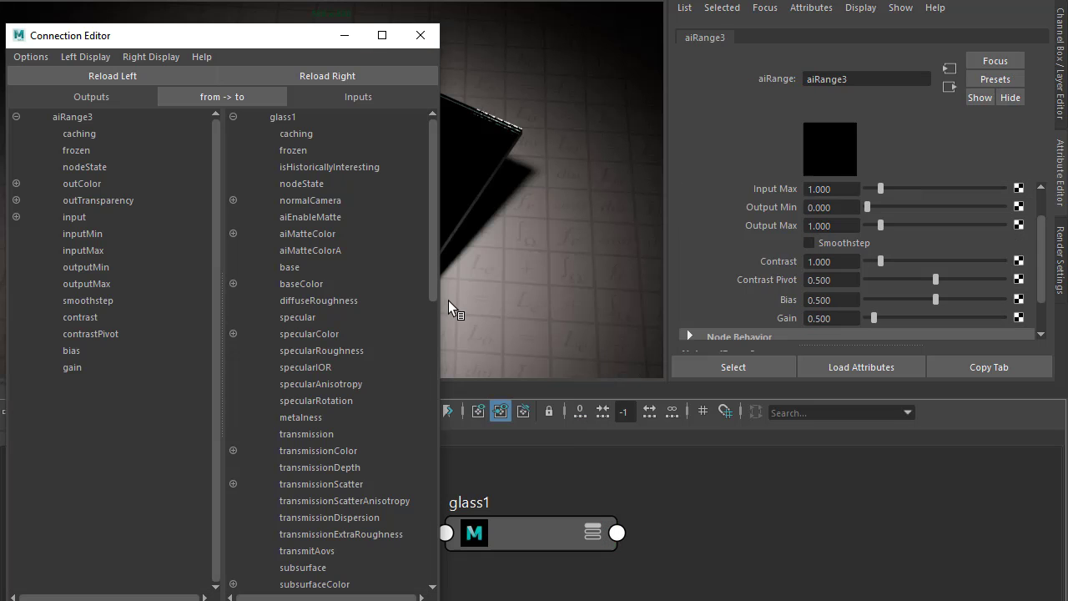
# Step: Connect aiRange3's outColorR to glass1's specularRoughness and graph the network
pyautogui.click(17, 184)
pyautogui.click(101, 202)
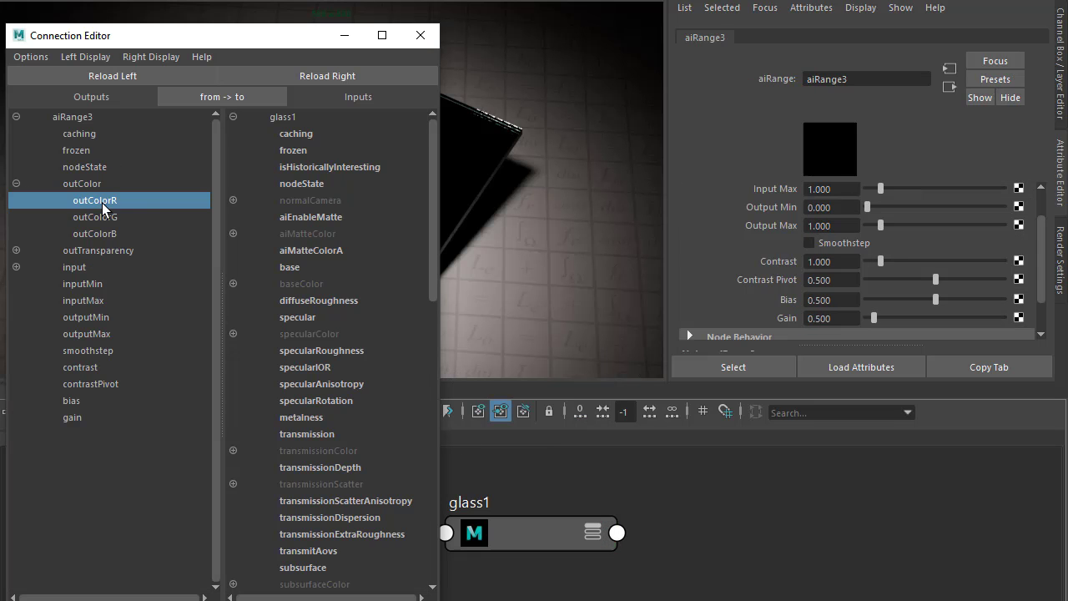
pyautogui.click(322, 353)
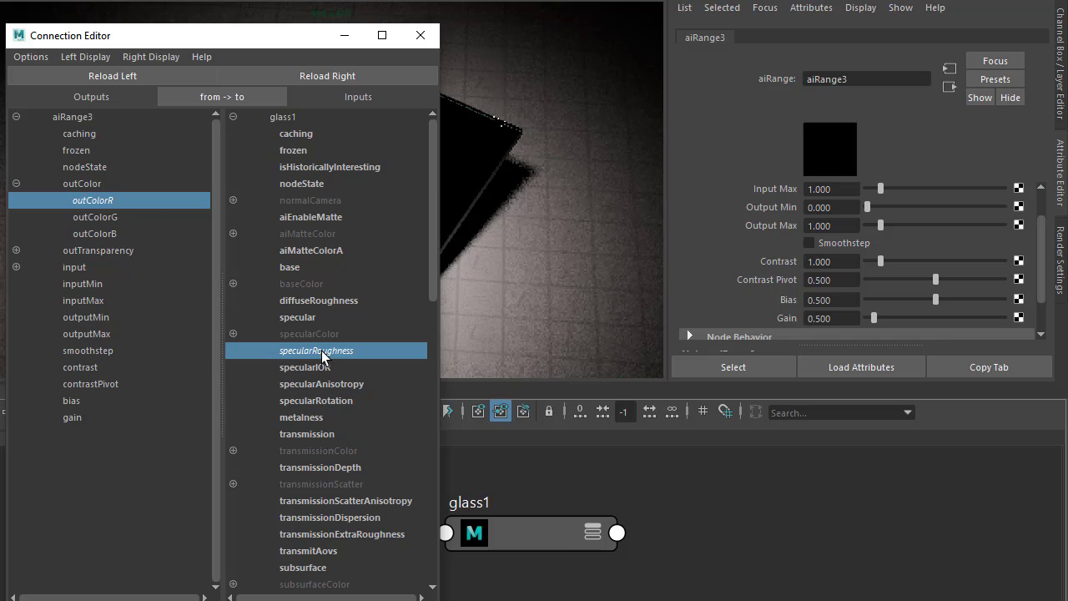
pyautogui.click(537, 542)
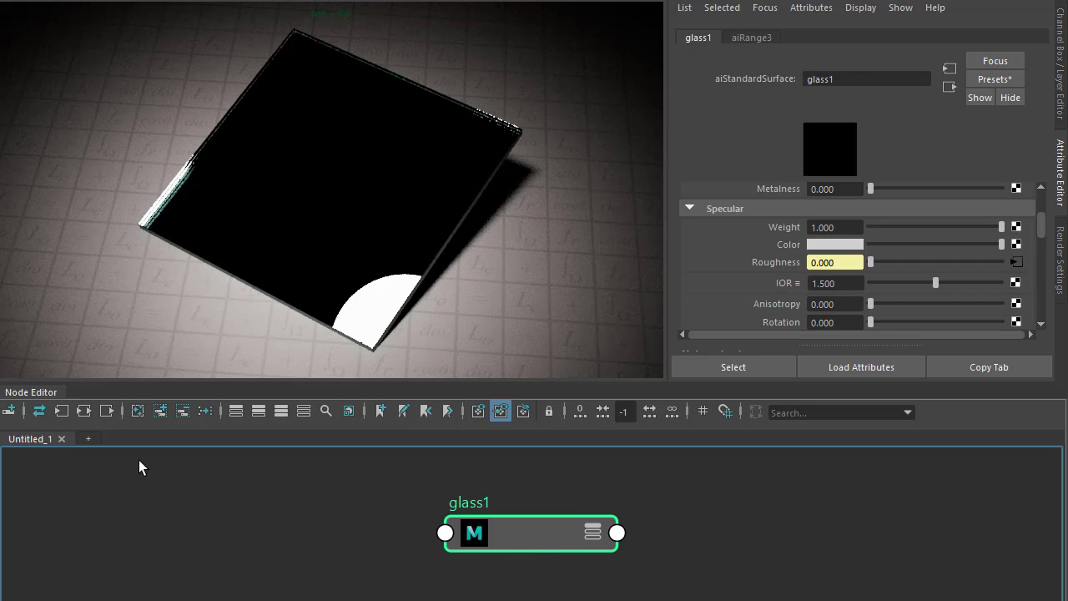
pyautogui.click(63, 411)
pyautogui.click(346, 531)
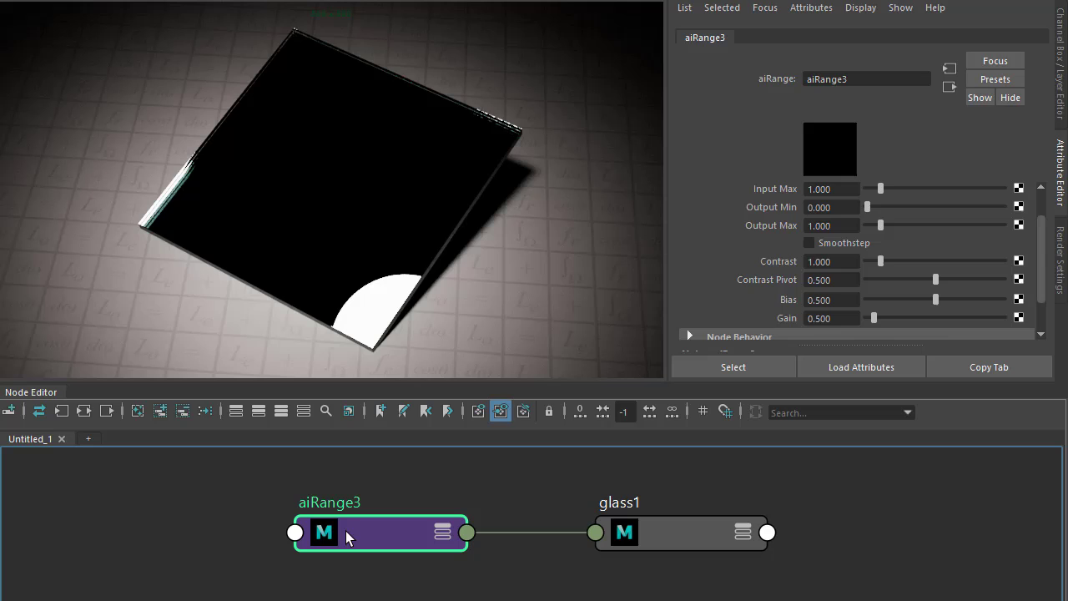
pyautogui.scroll(2, 704, 264)
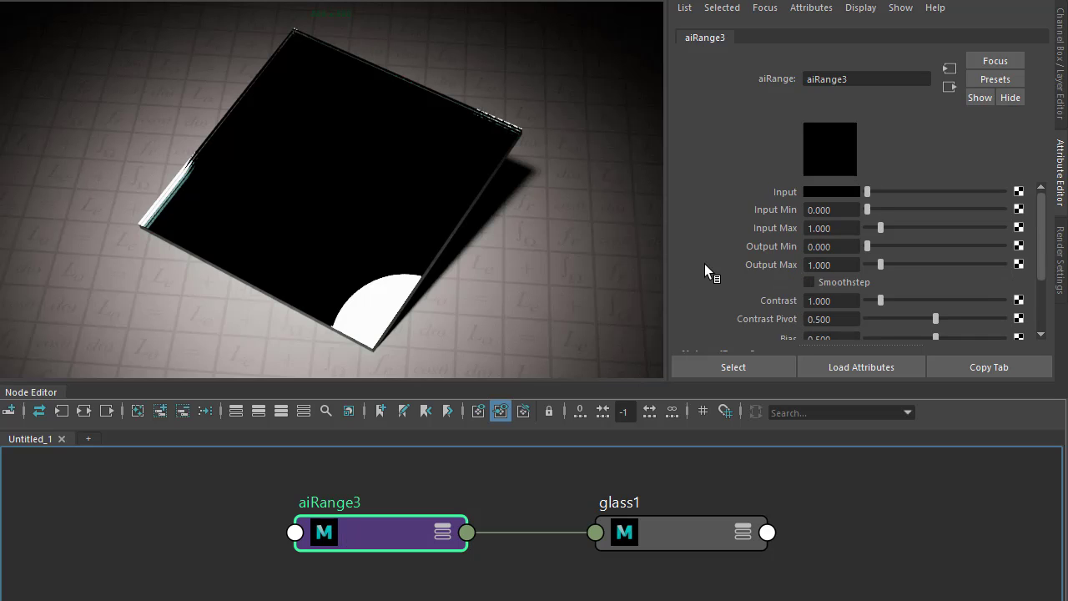
# Step: Create an aiImage texture on aiRange3's Input and load the 08_desposits_dust image
pyautogui.click(1019, 191)
pyautogui.click(334, 281)
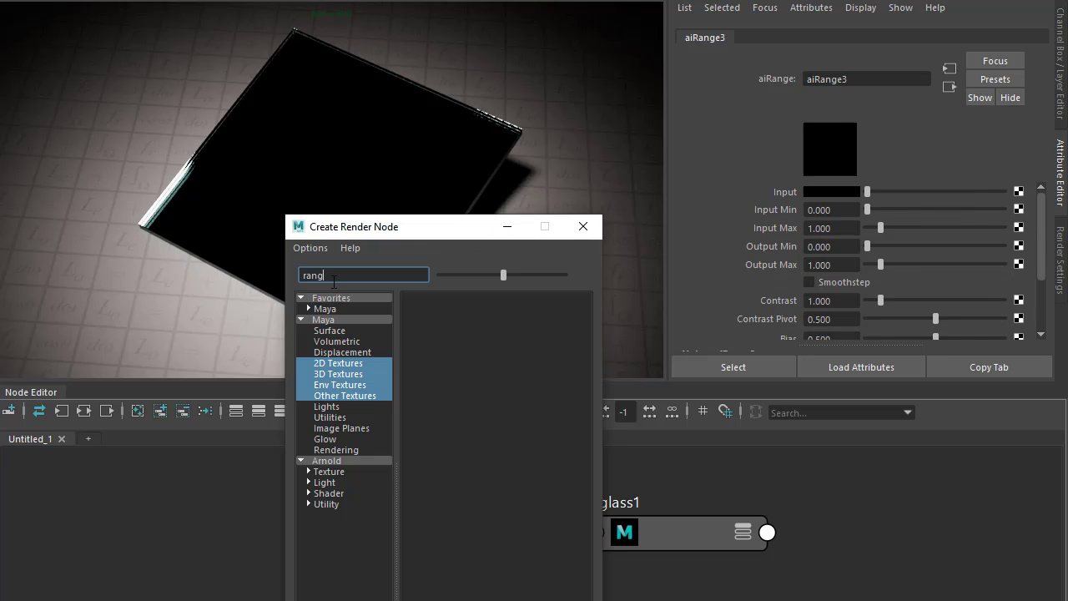
pyautogui.doubleClick(333, 280)
pyautogui.write('image')
pyautogui.click(345, 462)
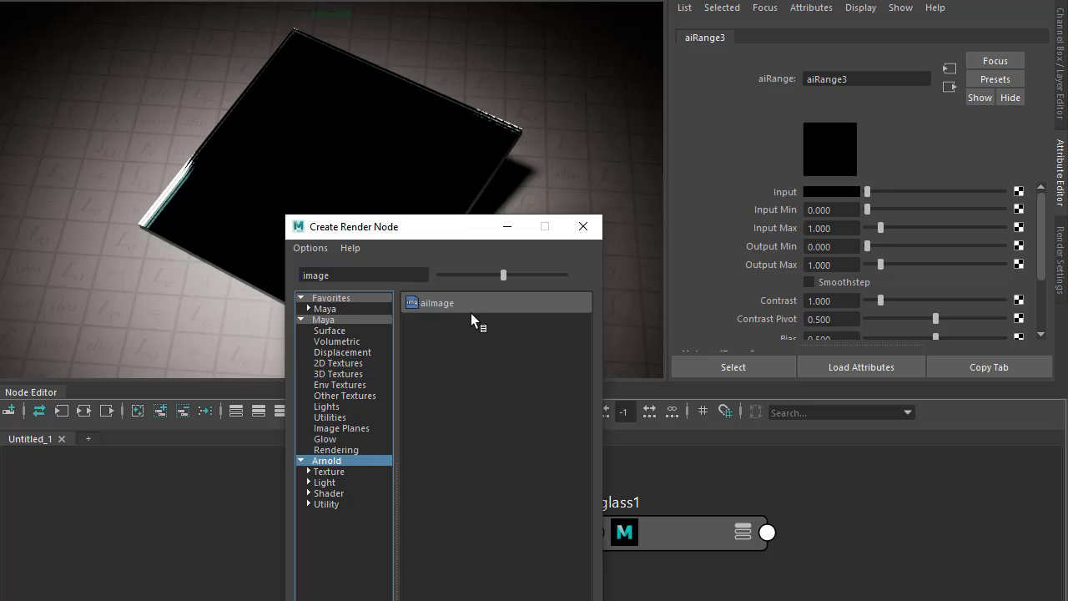
pyautogui.click(455, 303)
pyautogui.click(1016, 217)
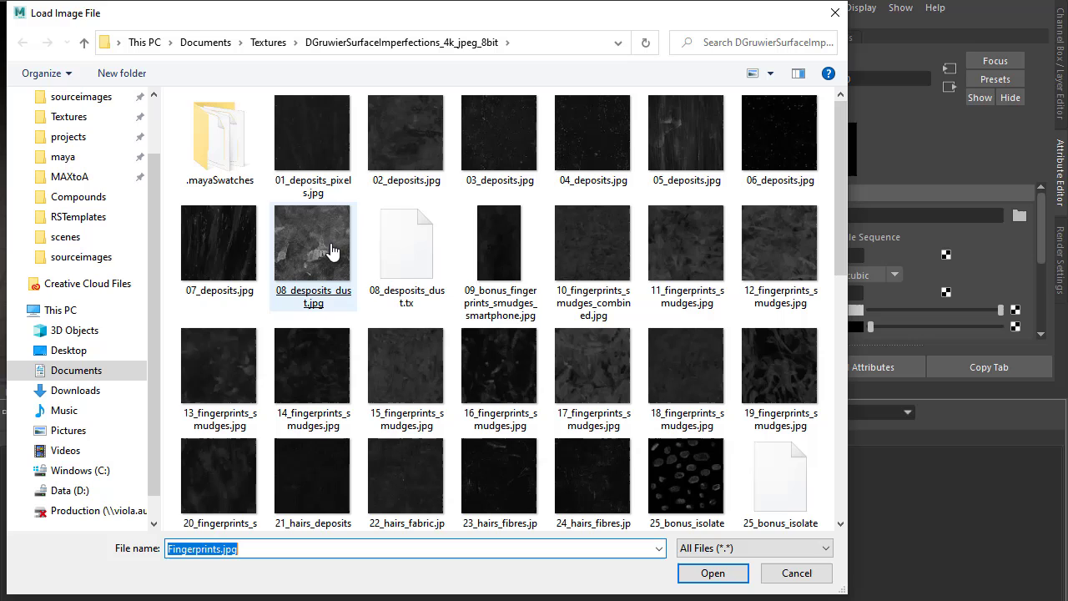
pyautogui.doubleClick(325, 251)
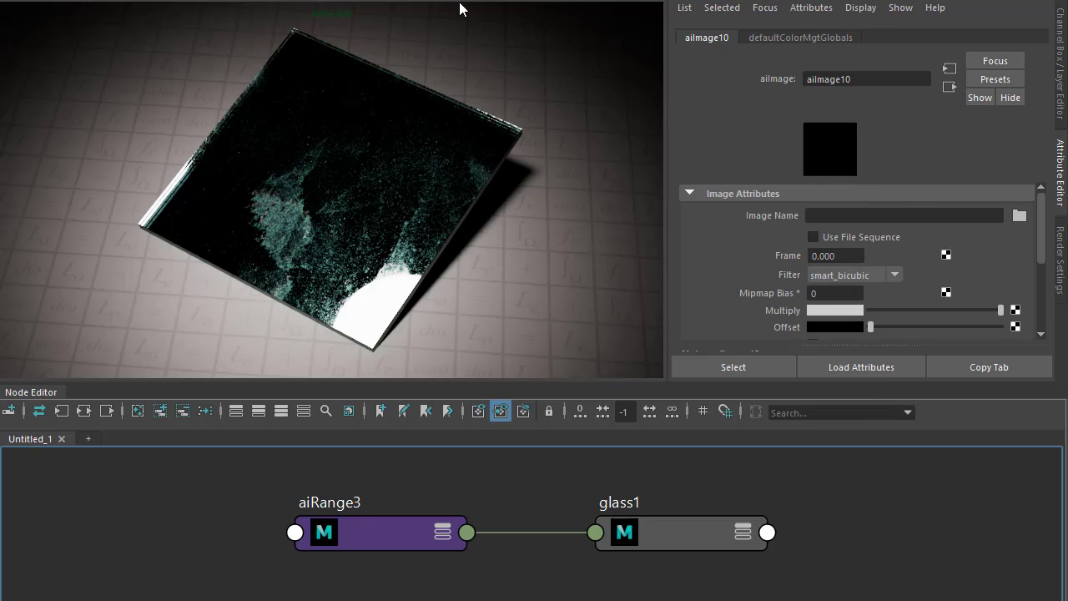
# Step: Compare Chrome's ArtStation page with the 'dirt roughness map pack' results, then return to Maya
pyautogui.hotkey('alt', 'Tab')
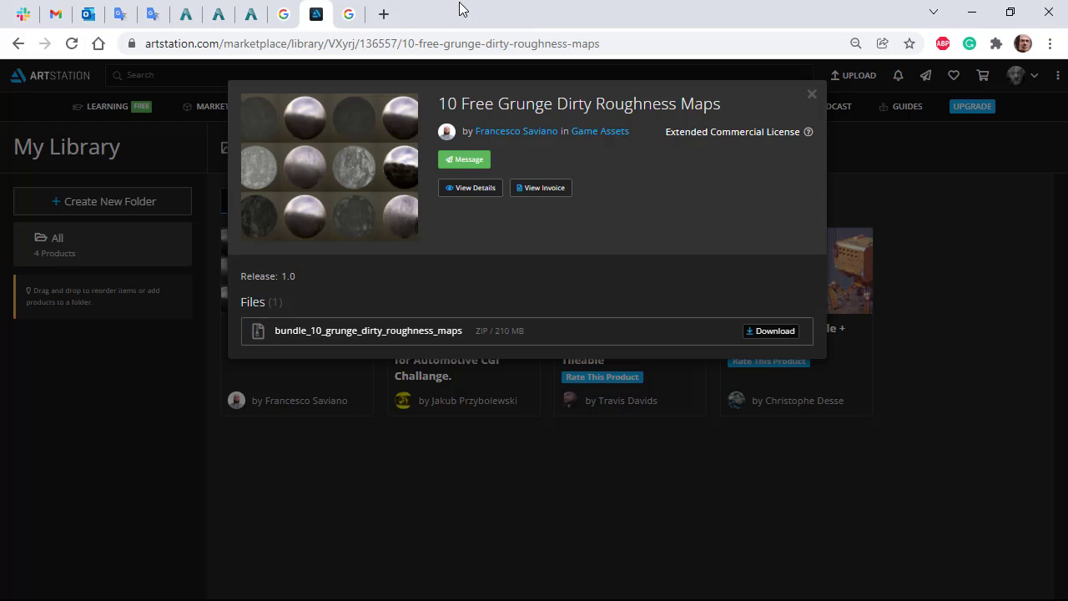
pyautogui.hotkey('ctrl', 'shift', 'Tab')
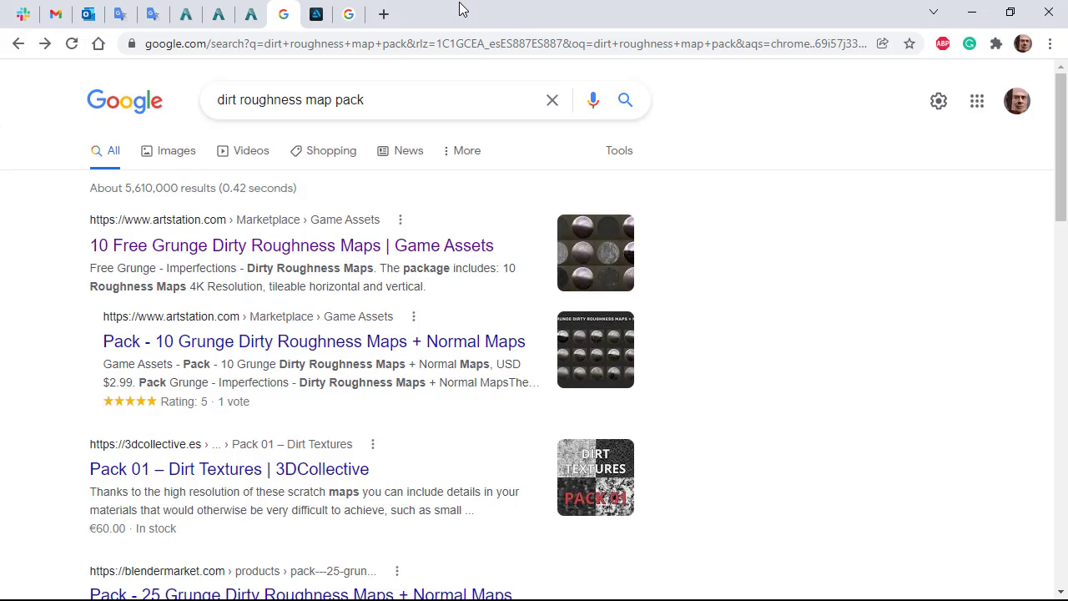
pyautogui.hotkey('ctrl', 'Tab')
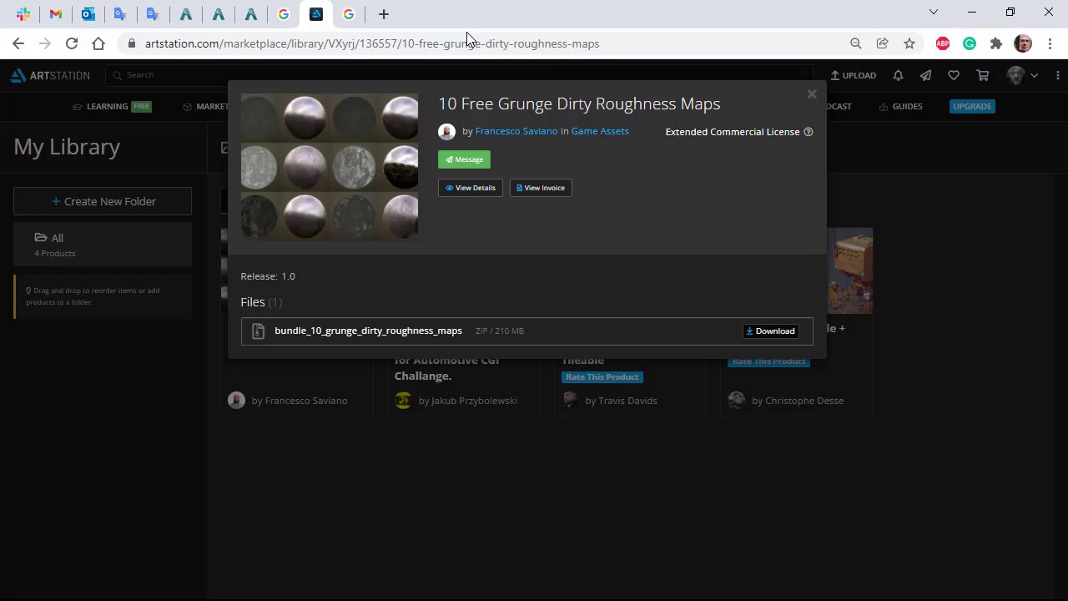
pyautogui.hotkey('ctrl', 'shift', 'Tab')
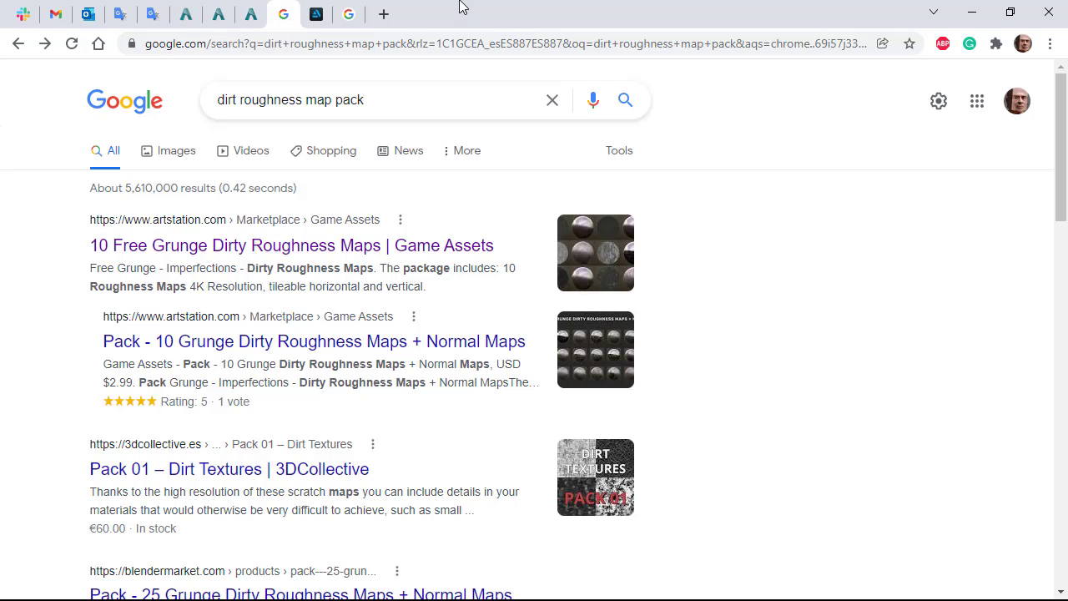
pyautogui.moveTo(377, 102); pyautogui.dragTo(178, 119)
pyautogui.click(676, 326)
pyautogui.scroll(-6, 676, 327)
pyautogui.scroll(6, 676, 327)
pyautogui.hotkey('alt', 'Tab')
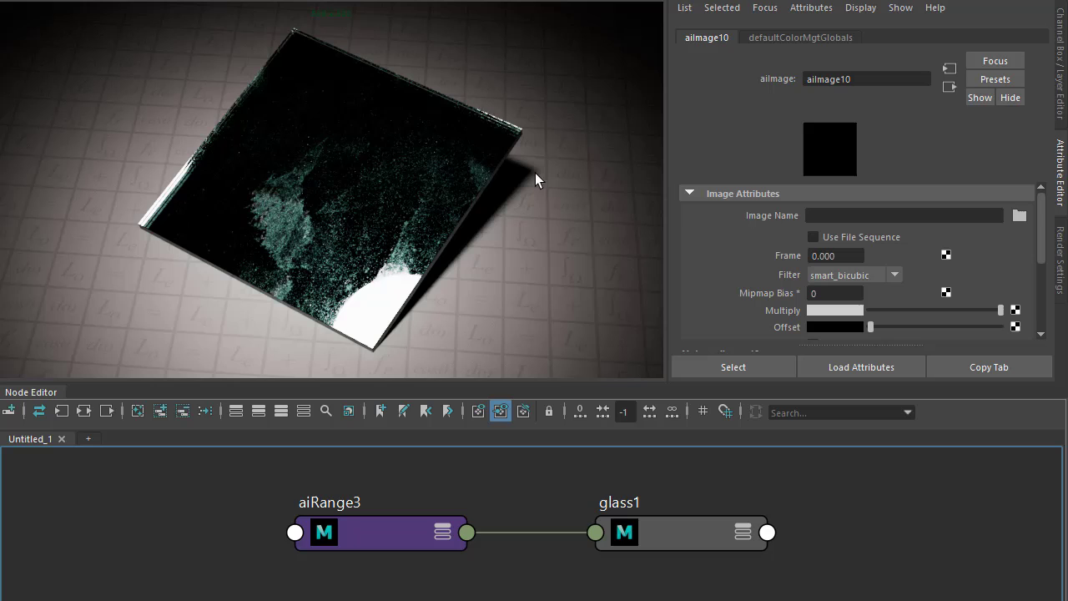
# Step: Graph aiRange3's input and test its Output Max, setting it back to 1
pyautogui.click(383, 534)
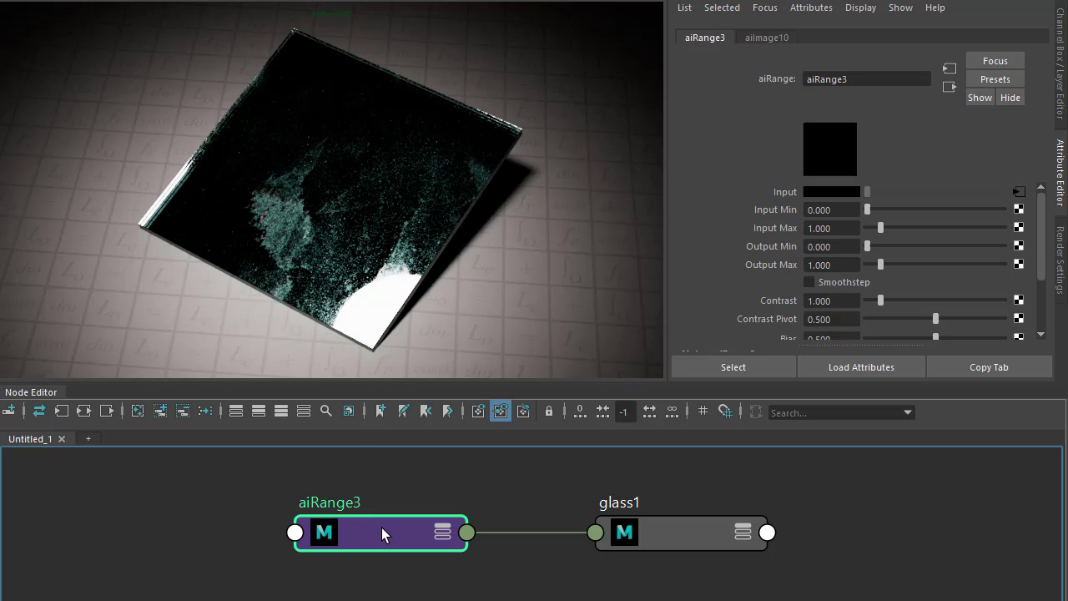
pyautogui.click(61, 410)
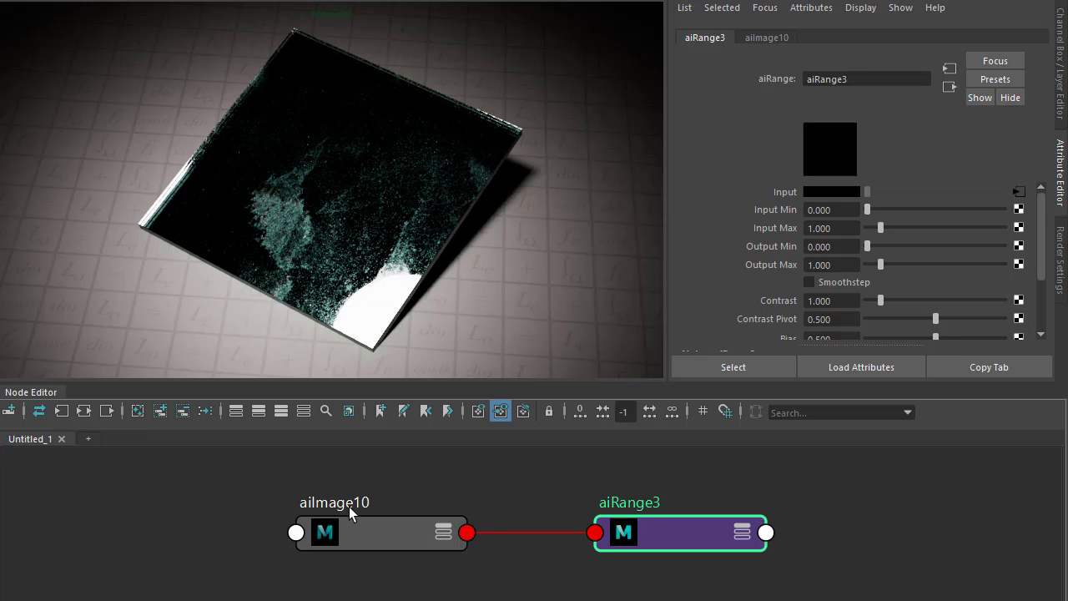
pyautogui.moveTo(881, 269); pyautogui.dragTo(886, 265)
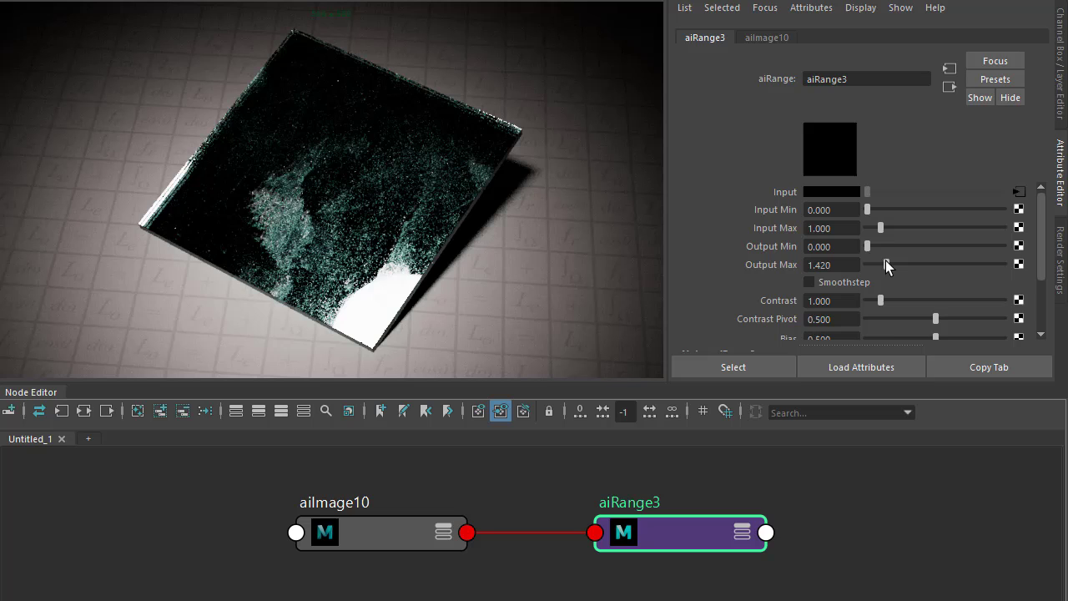
pyautogui.doubleClick(835, 267)
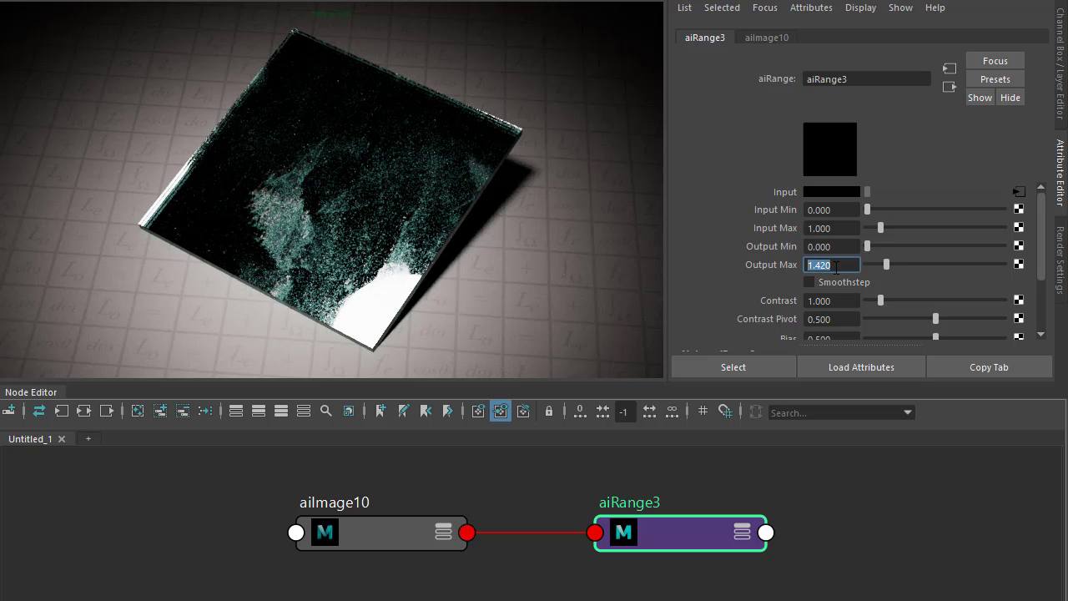
pyautogui.write('1')
pyautogui.press('Tab')
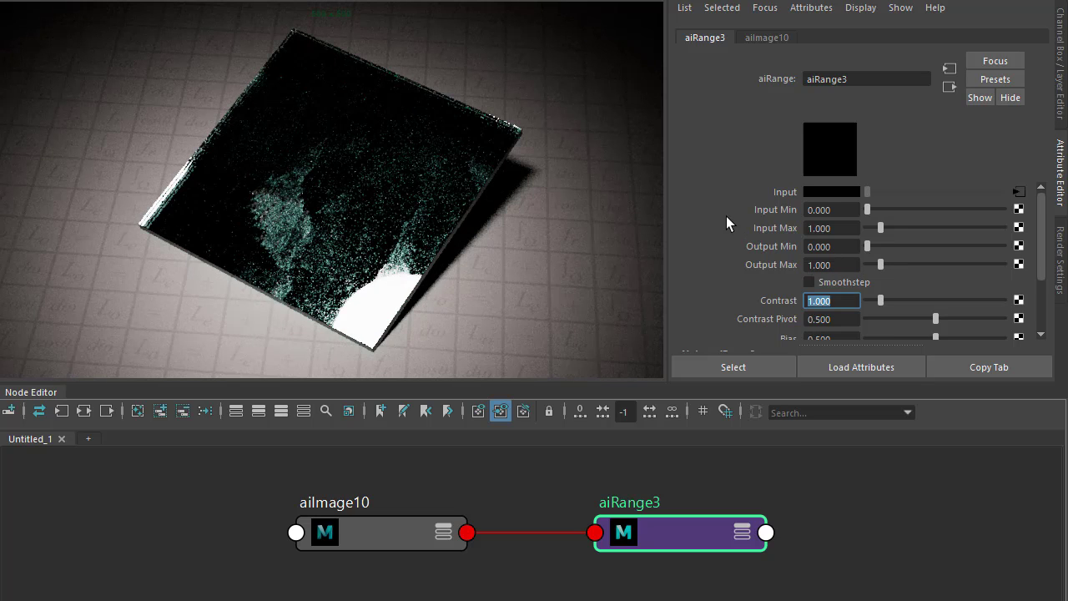
# Step: Graph glass1 with its shading group and frame the whole chain
pyautogui.click(83, 411)
pyautogui.click(652, 529)
pyautogui.keyDown('alt'); pyautogui.moveTo(652, 529); pyautogui.dragTo(640, 489, button='middle'); pyautogui.keyUp('alt')
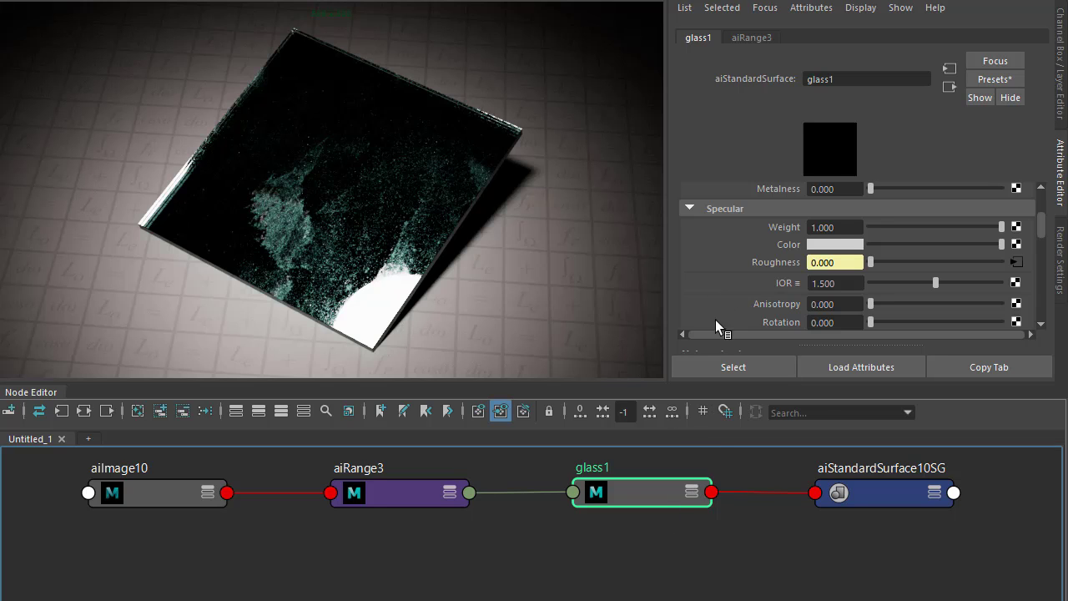
# Step: Reveal glass1's geometry bump attributes and expand its node ports in an enlarged graph
pyautogui.click(712, 284)
pyautogui.scroll(-5, 699, 262)
pyautogui.scroll(-2, 700, 263)
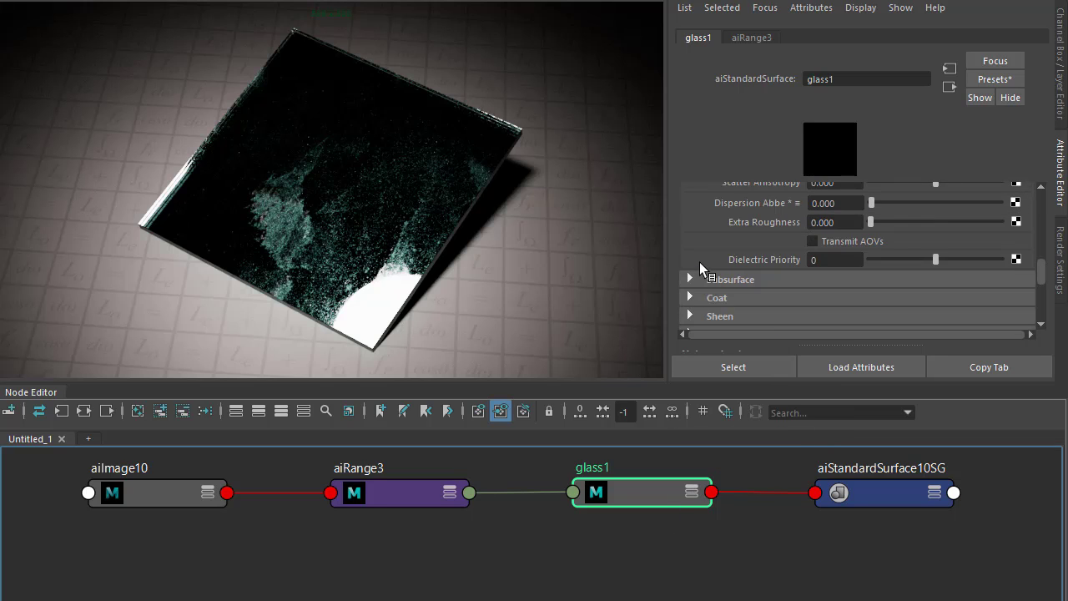
pyautogui.scroll(3, 699, 262)
pyautogui.scroll(-8, 699, 262)
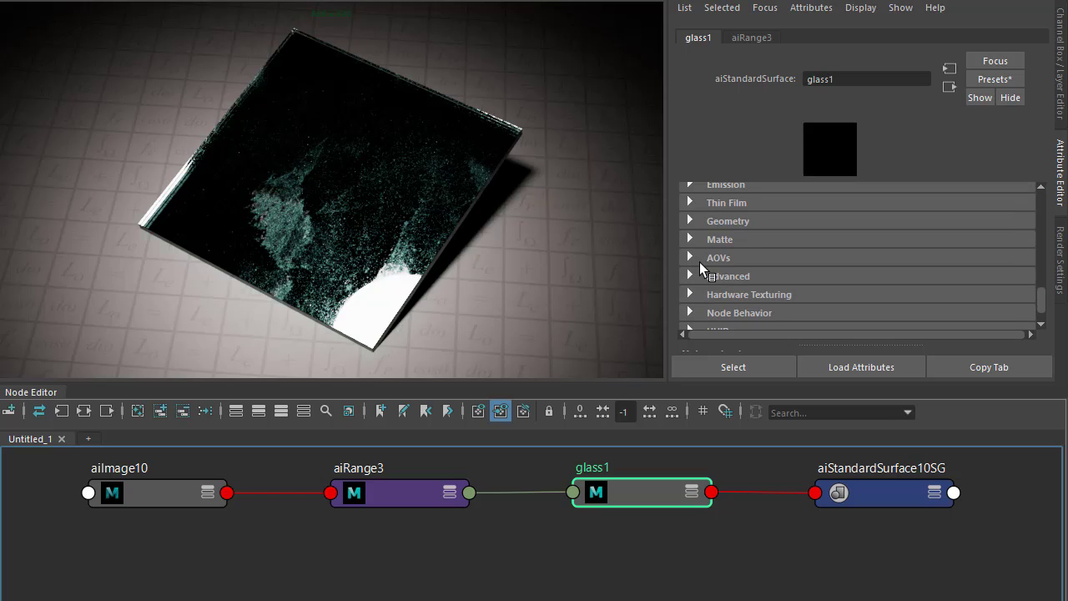
pyautogui.click(722, 221)
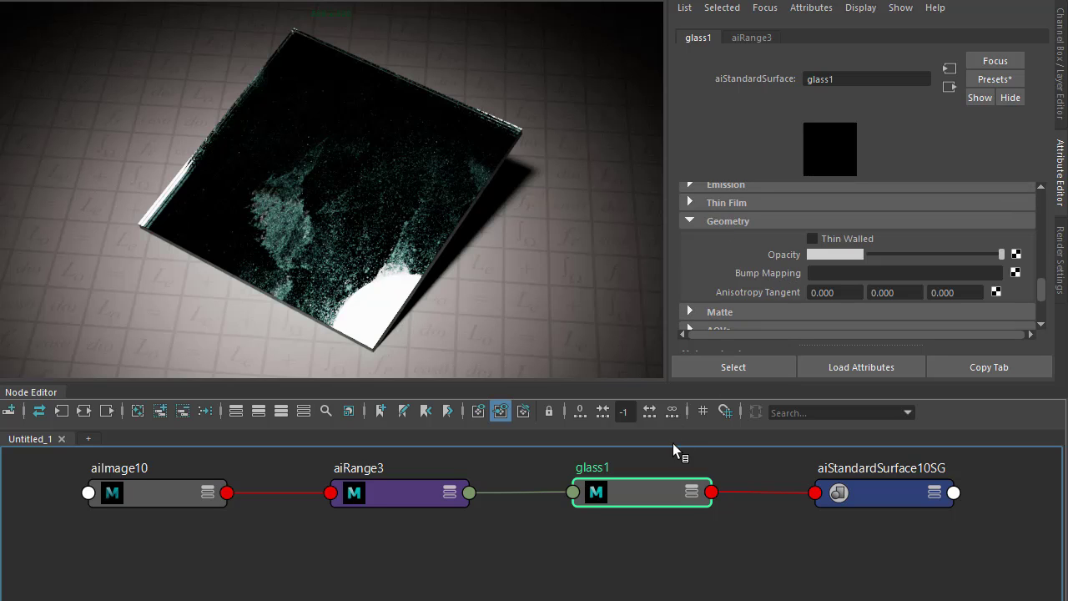
pyautogui.click(696, 492)
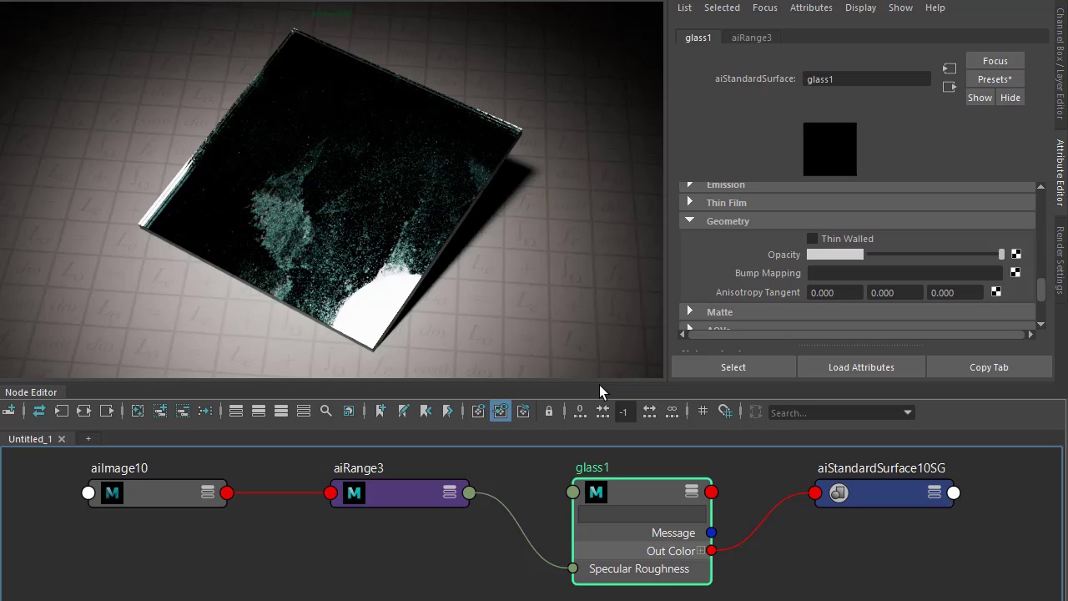
pyautogui.moveTo(601, 383); pyautogui.dragTo(592, 281)
# Step: Create an aiBump2d node in the Node Editor via the 'bum' search
pyautogui.click(414, 464)
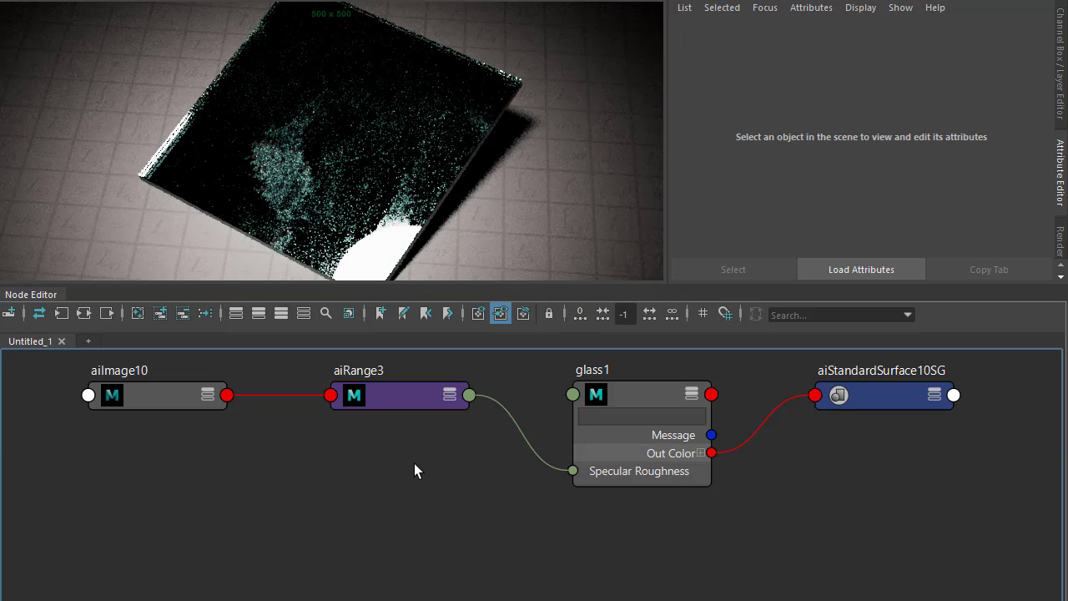
pyautogui.press('Tab')
pyautogui.write('bum')
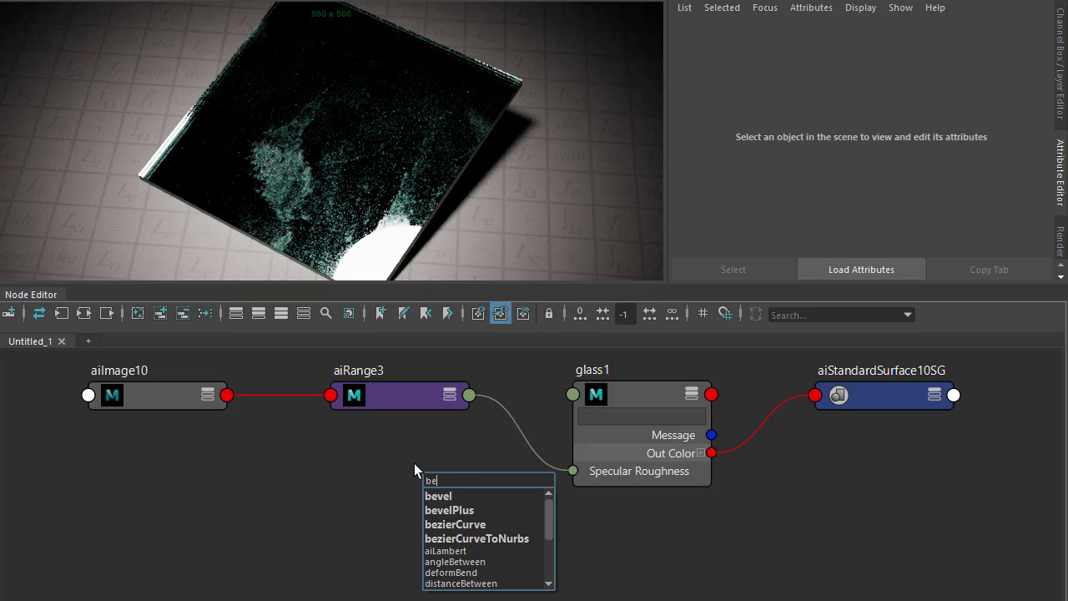
pyautogui.press('Down')
pyautogui.press('Down')
pyautogui.press('Down')
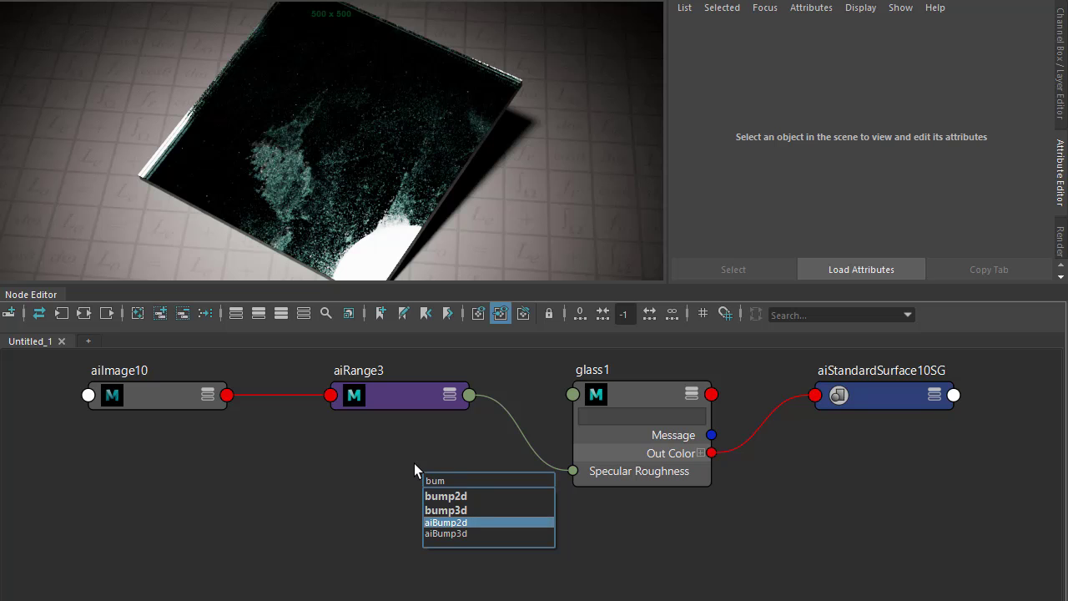
pyautogui.press('Return')
# Step: Connect aiBump2d4's Out Value to glass1's Normal Camera
pyautogui.click(542, 489)
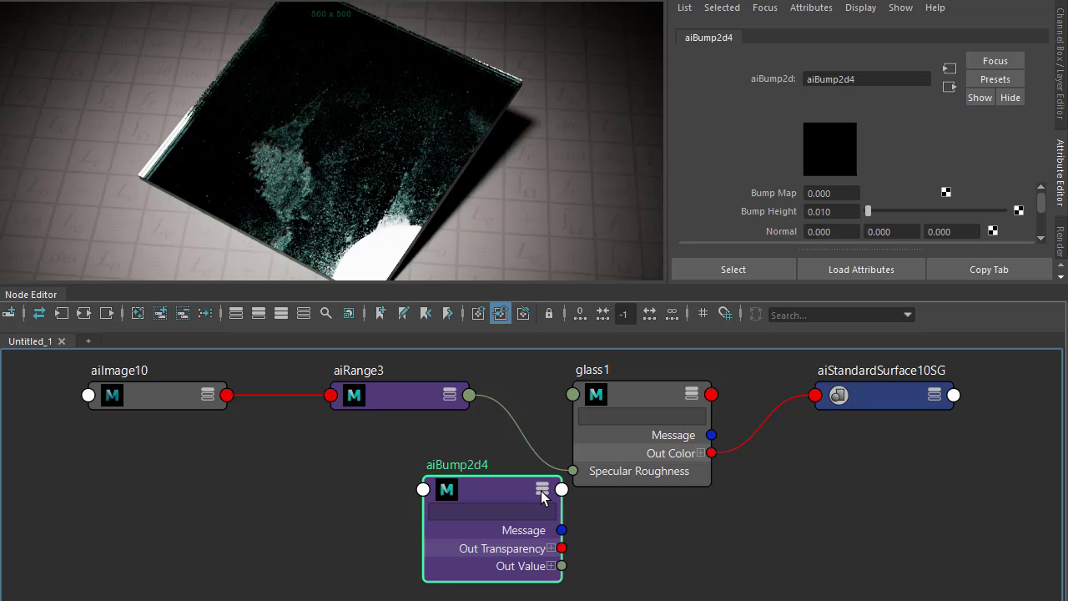
pyautogui.moveTo(541, 490); pyautogui.dragTo(417, 463)
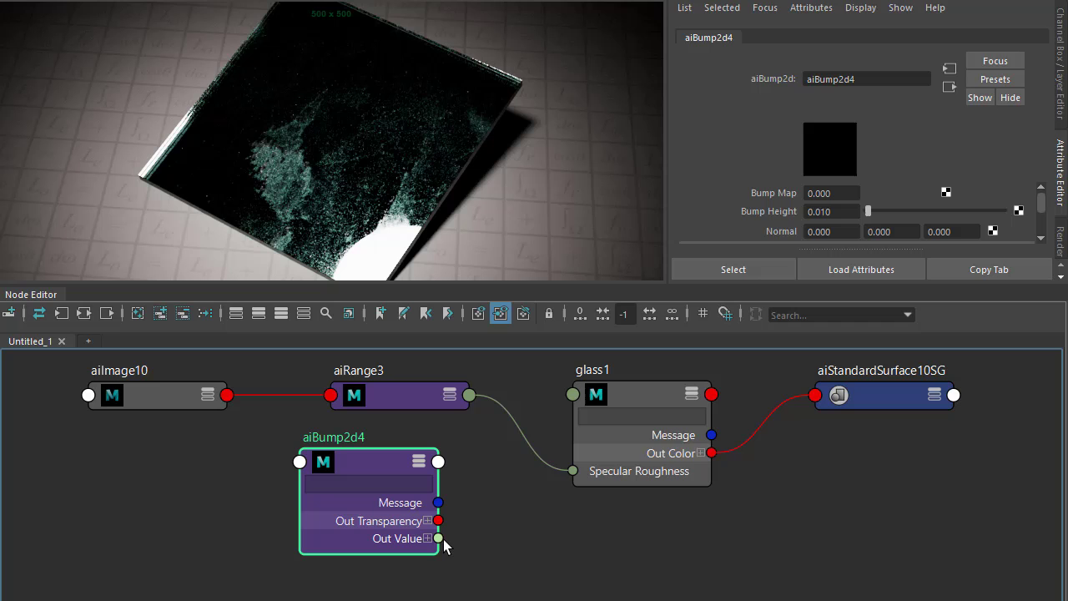
pyautogui.moveTo(444, 540); pyautogui.dragTo(588, 404)
pyautogui.click(588, 404)
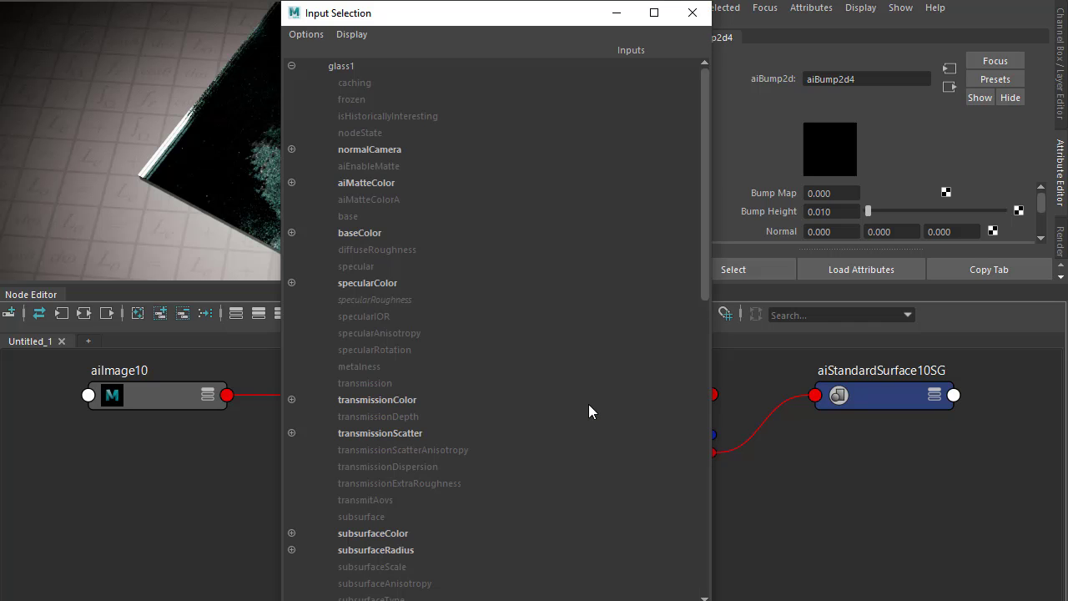
pyautogui.click(397, 151)
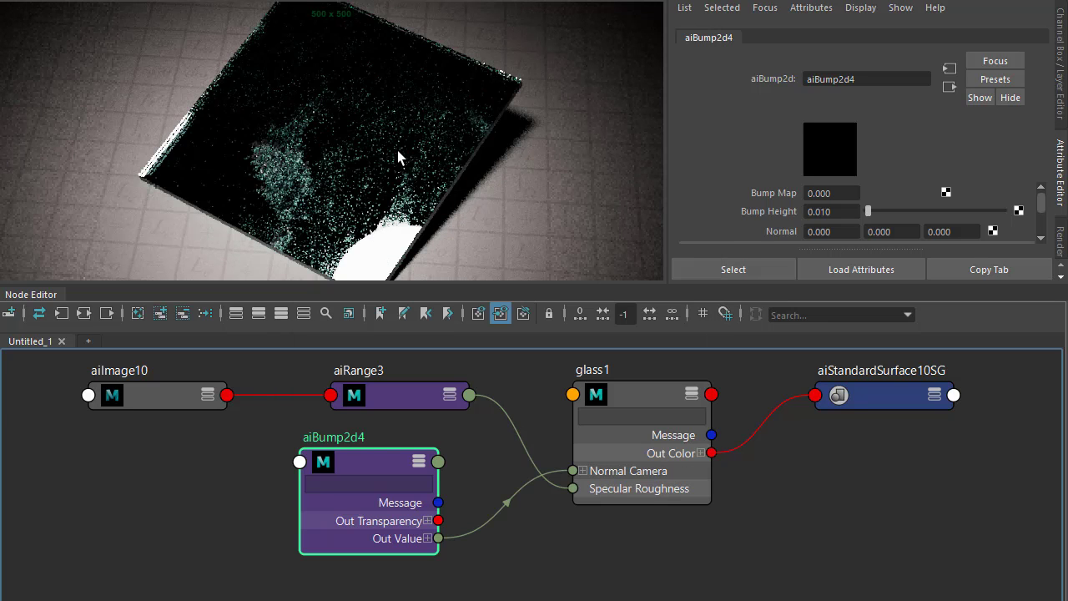
pyautogui.moveTo(368, 458); pyautogui.dragTo(399, 460)
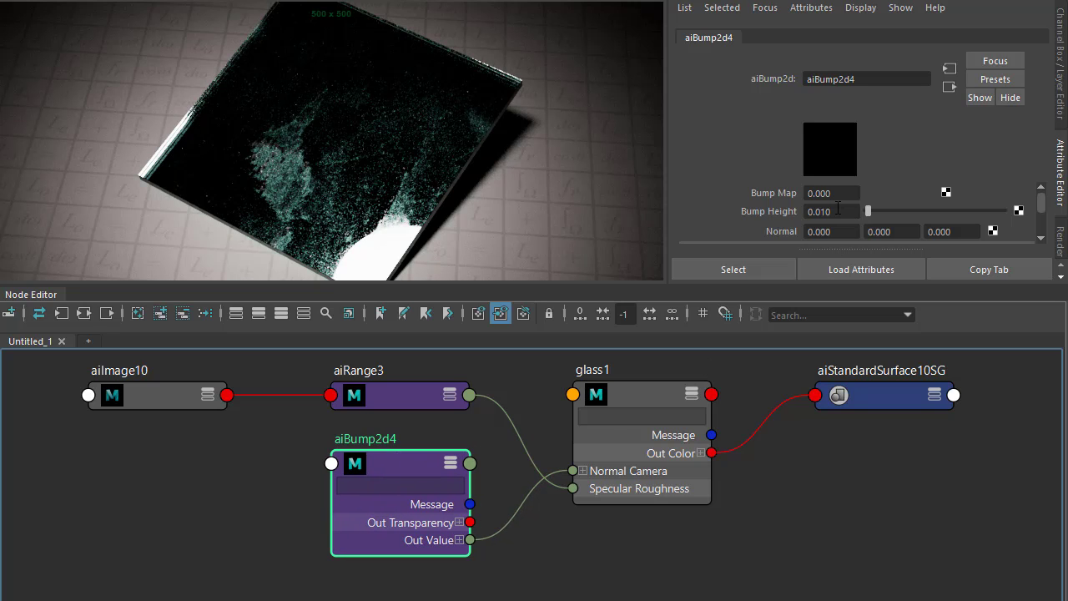
# Step: Plug a new aiNoise's outColorR into aiBump2d4's Bump Map and set Octaves to 4
pyautogui.click(947, 193)
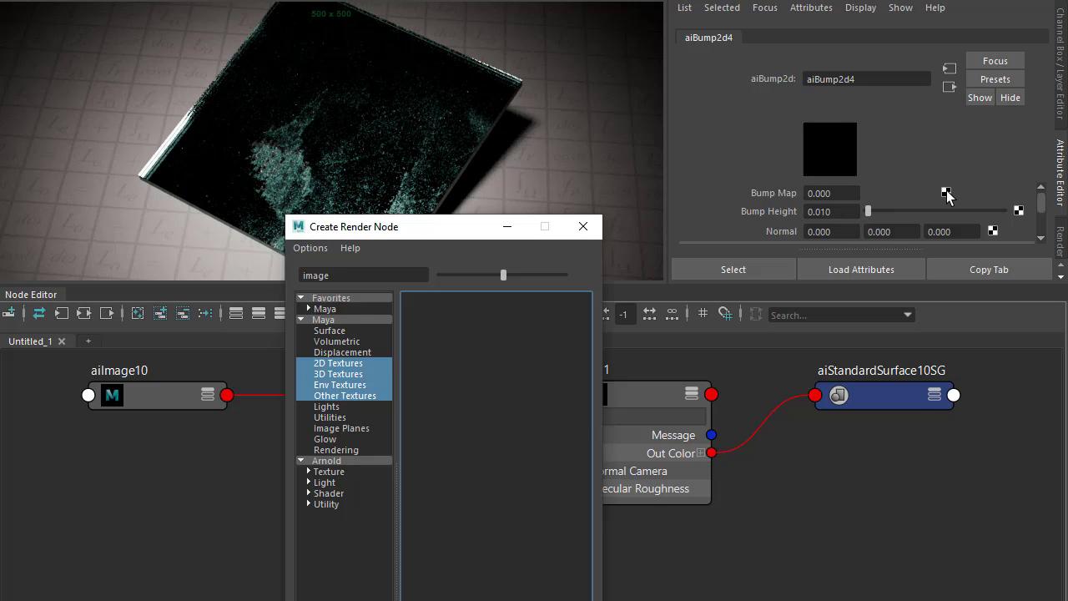
pyautogui.doubleClick(396, 270)
pyautogui.write('noise')
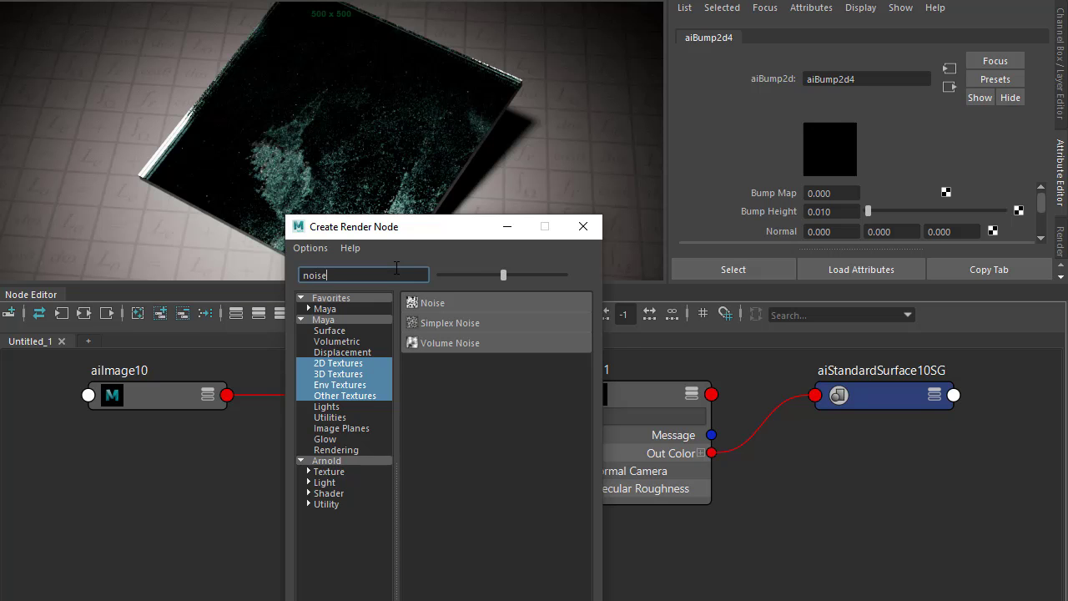
pyautogui.click(373, 461)
pyautogui.click(432, 303)
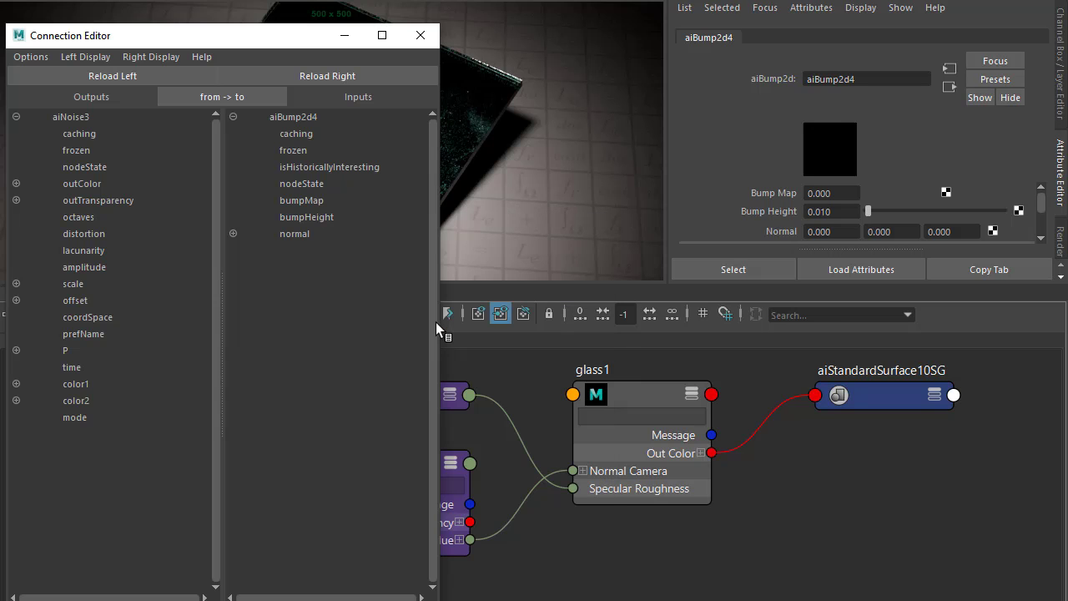
pyautogui.click(16, 184)
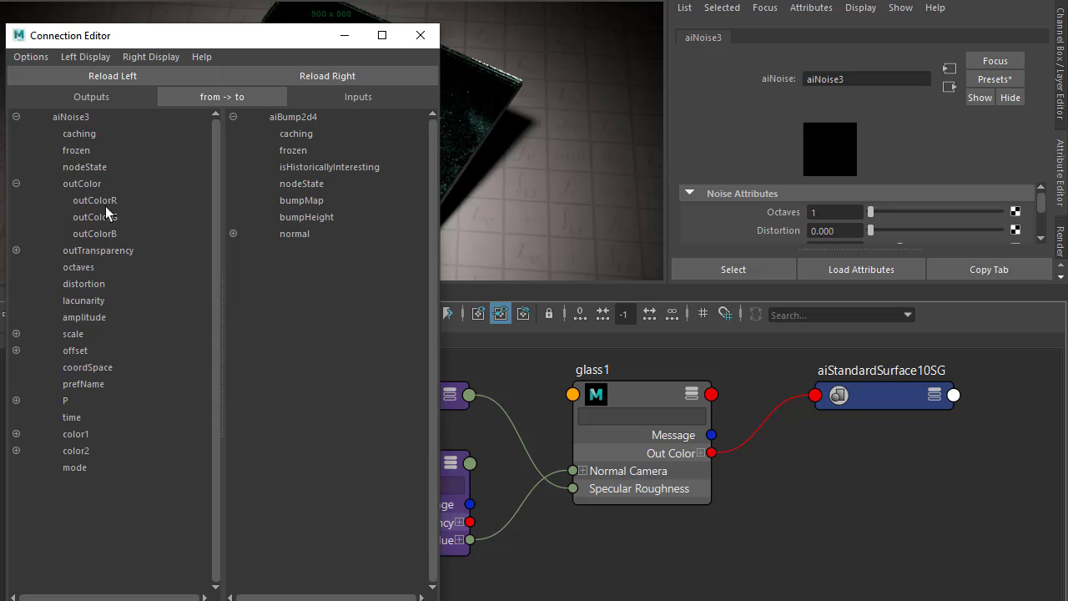
pyautogui.click(132, 203)
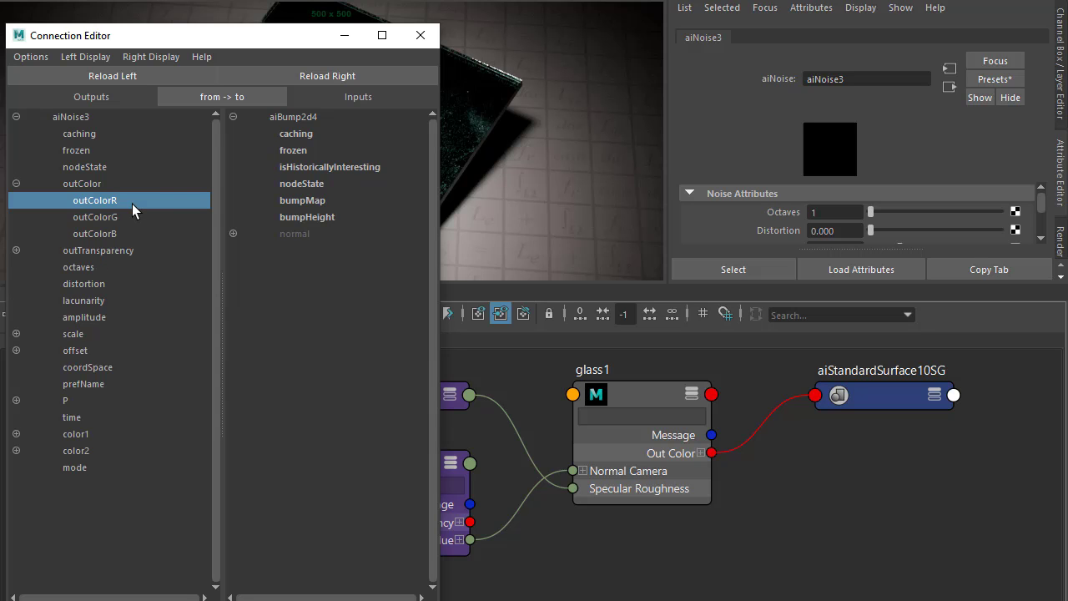
pyautogui.click(282, 201)
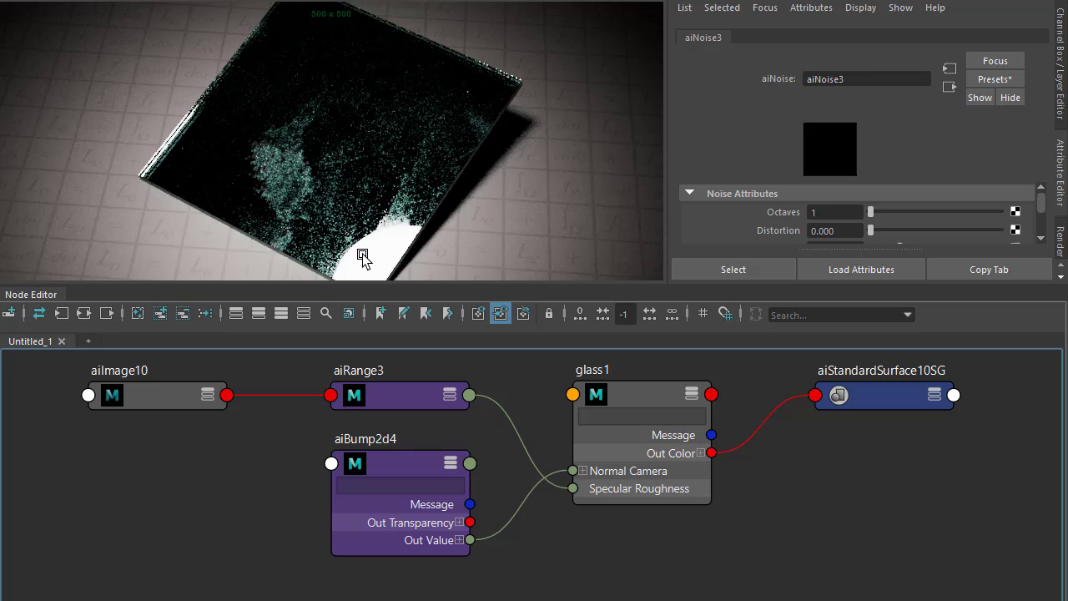
pyautogui.moveTo(894, 214); pyautogui.dragTo(1001, 213)
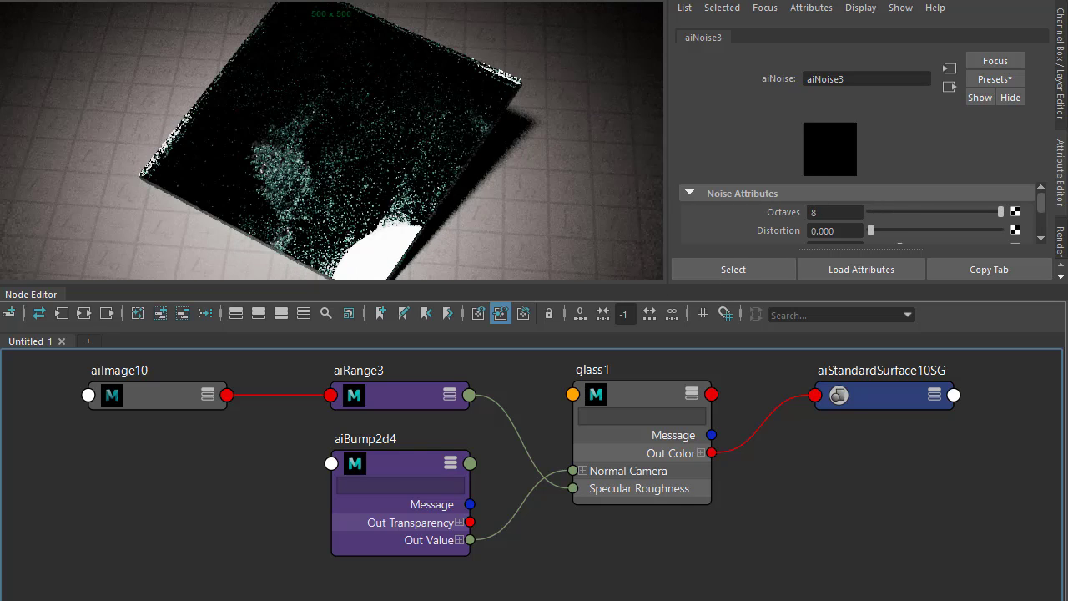
pyautogui.moveTo(902, 212); pyautogui.dragTo(935, 210)
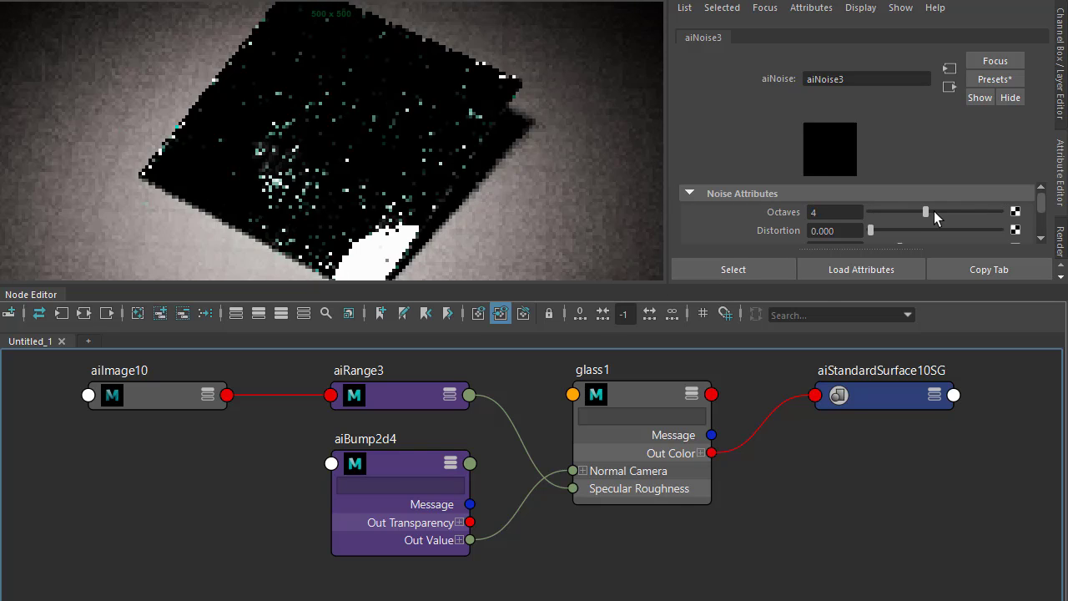
# Step: Raise aiBump2d4's Bump Height to full strength at 1.0
pyautogui.click(404, 465)
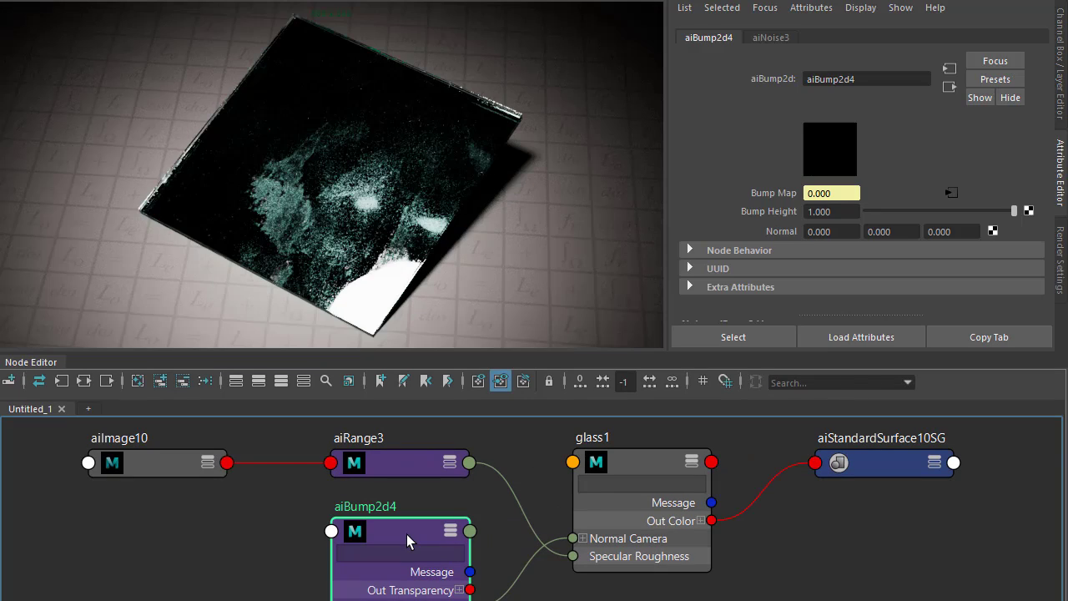
pyautogui.click(885, 211)
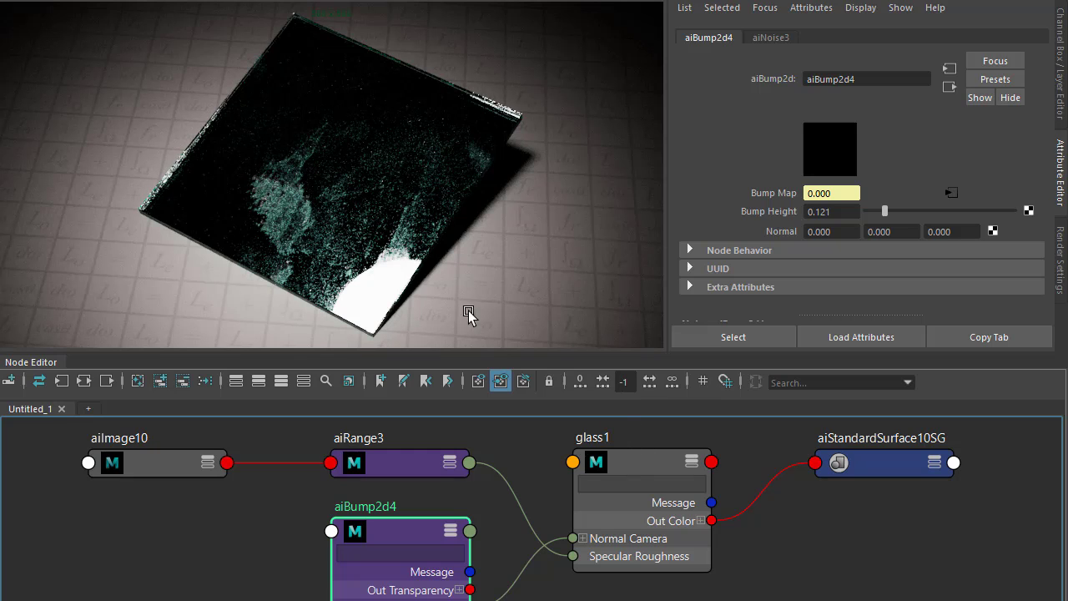
pyautogui.moveTo(884, 212); pyautogui.dragTo(1015, 211)
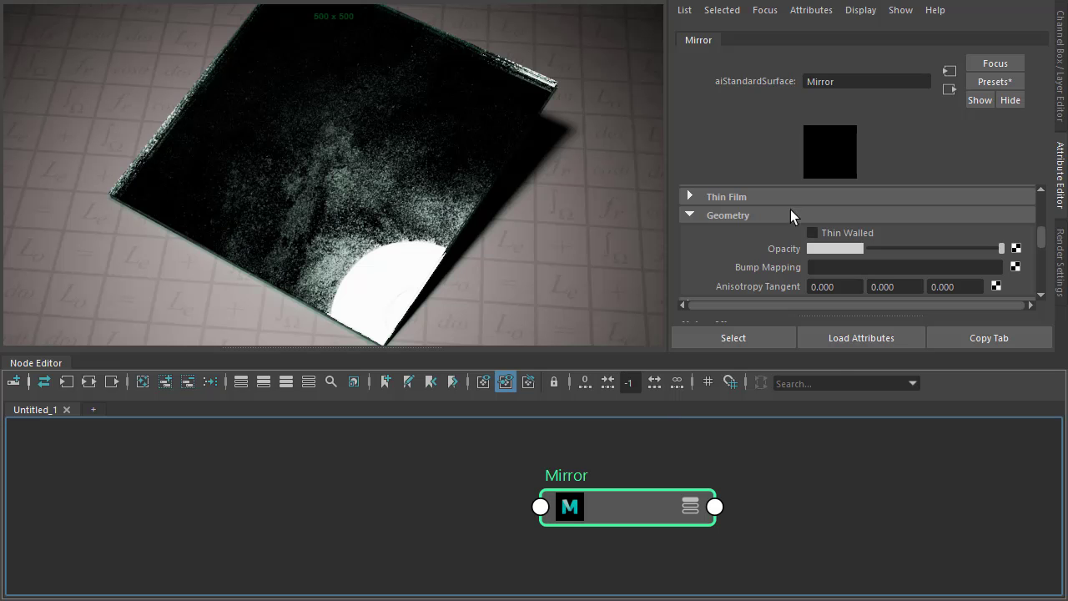
# Step: Map a new Arnold aiRampRgb node into the Mirror shader's opacity and graph its connections
pyautogui.click(1013, 255)
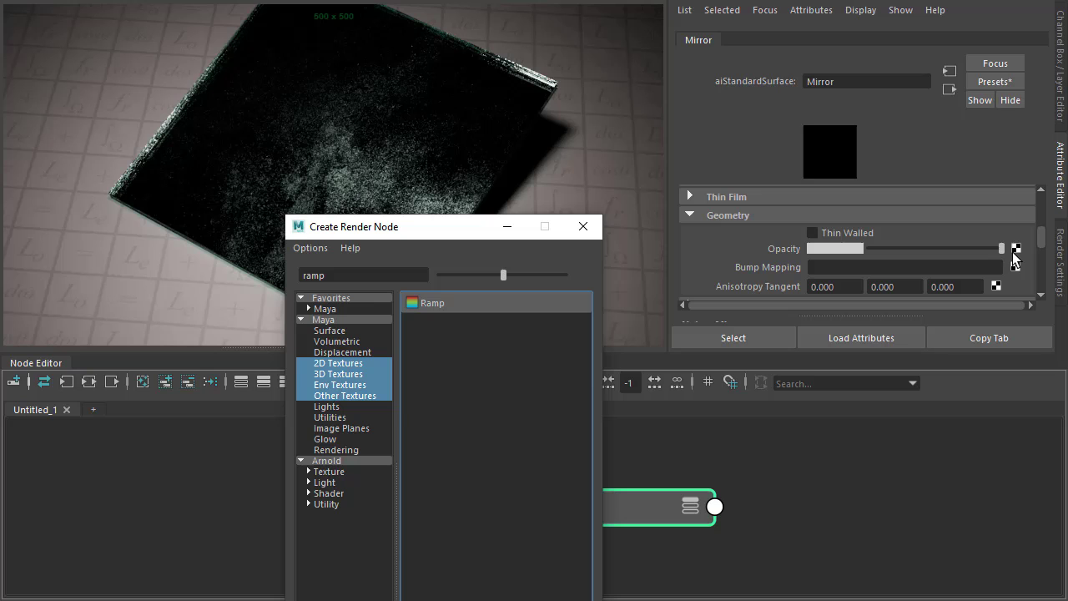
pyautogui.click(383, 274)
pyautogui.click(356, 460)
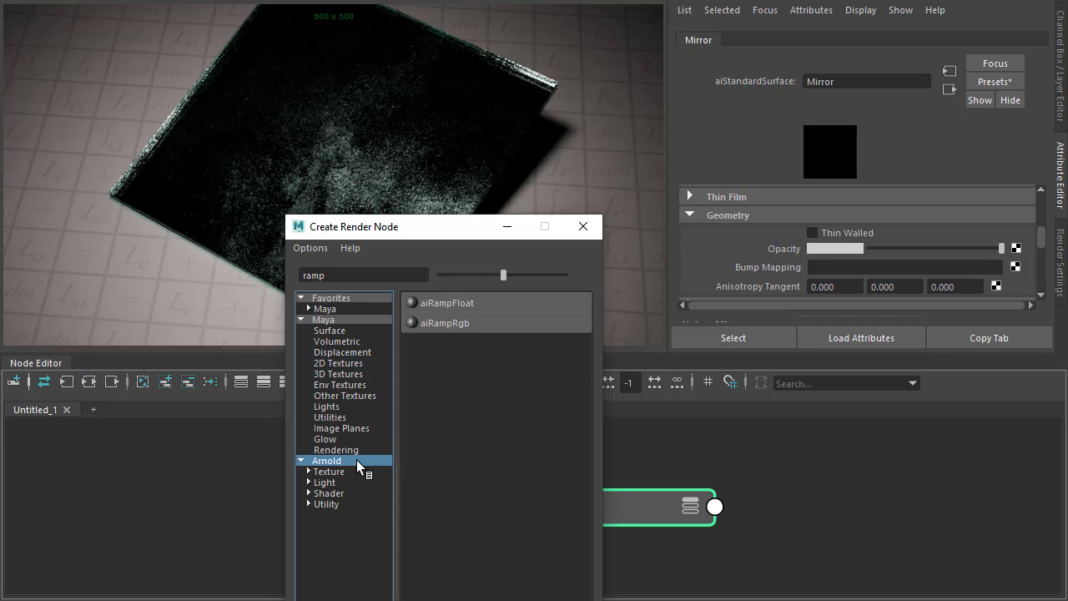
pyautogui.click(470, 325)
pyautogui.click(570, 515)
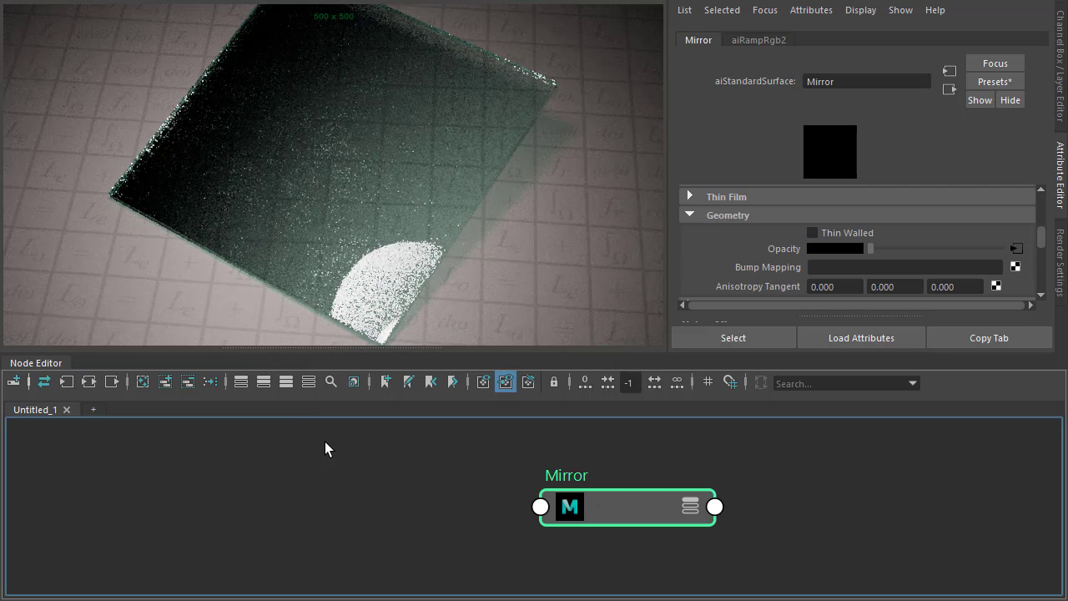
pyautogui.click(89, 382)
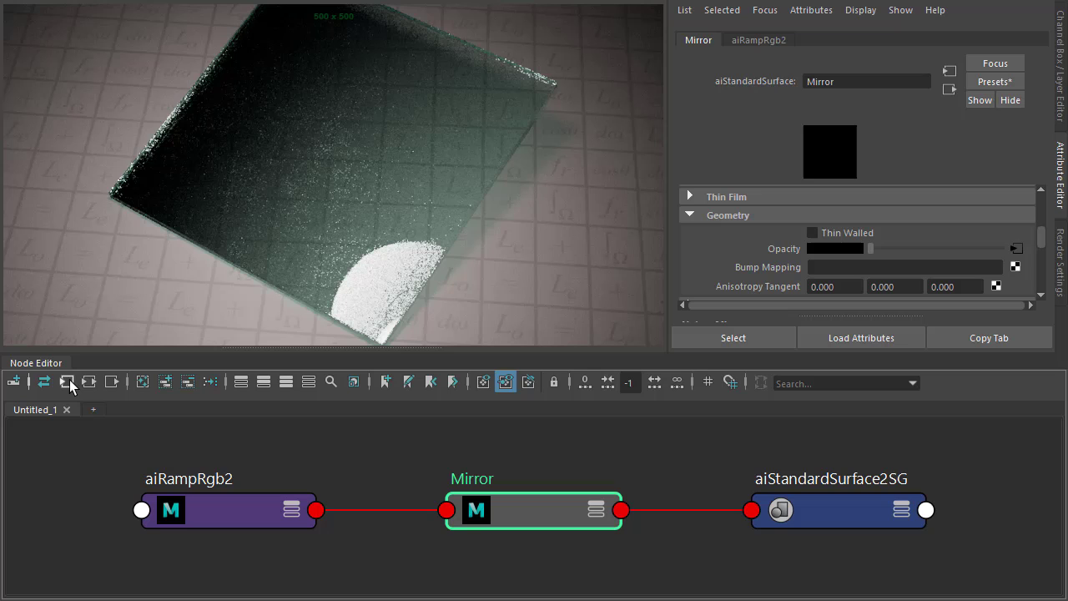
# Step: Make aiRampRgb2 circular and move its black stop to 0.774 to invert the gradient
pyautogui.click(303, 512)
pyautogui.click(835, 195)
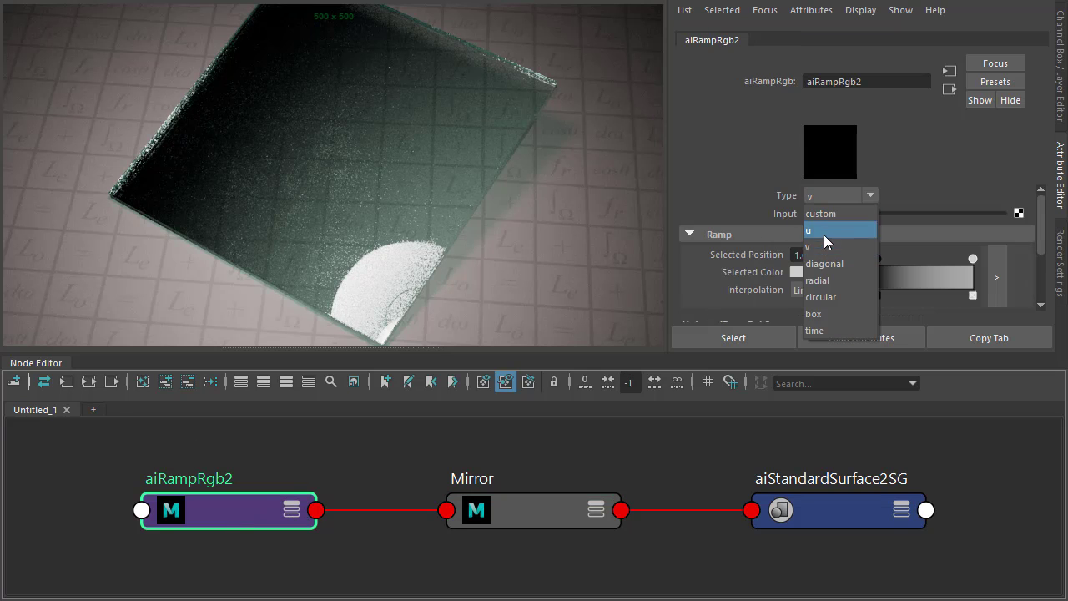
pyautogui.click(822, 297)
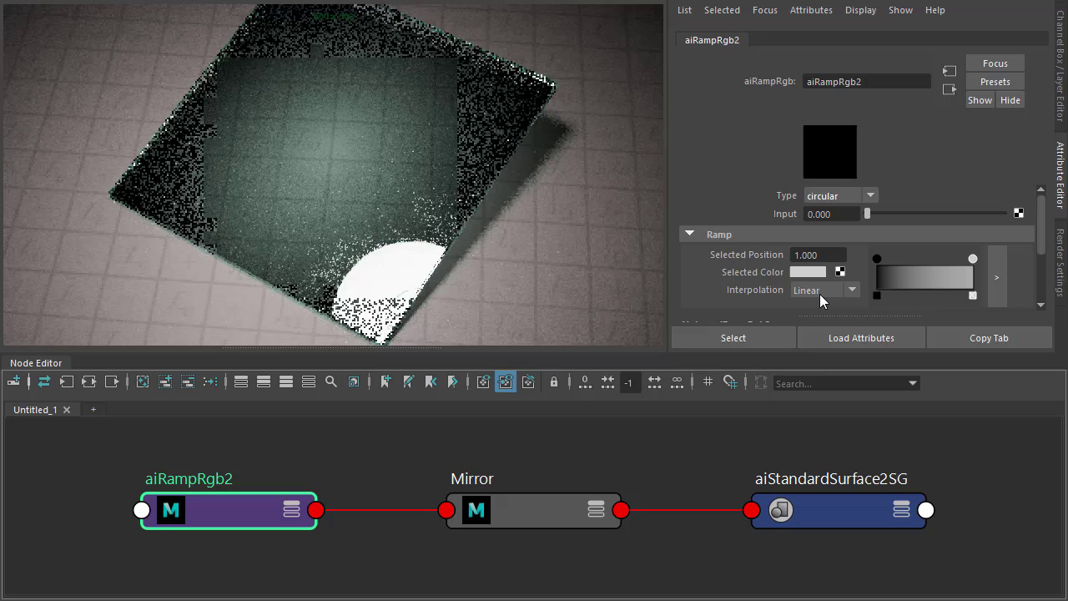
pyautogui.moveTo(876, 260); pyautogui.dragTo(951, 260)
pyautogui.click(932, 258)
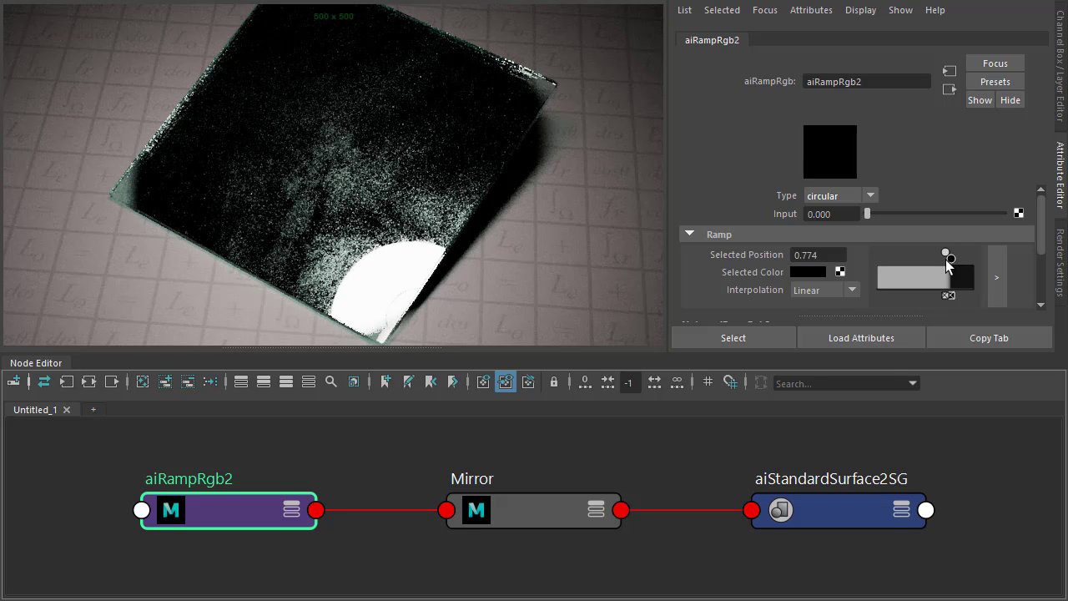
pyautogui.click(839, 272)
# Step: Search 'cel' and create an aiCellNoise node for the ramp's dark colour
pyautogui.doubleClick(337, 274)
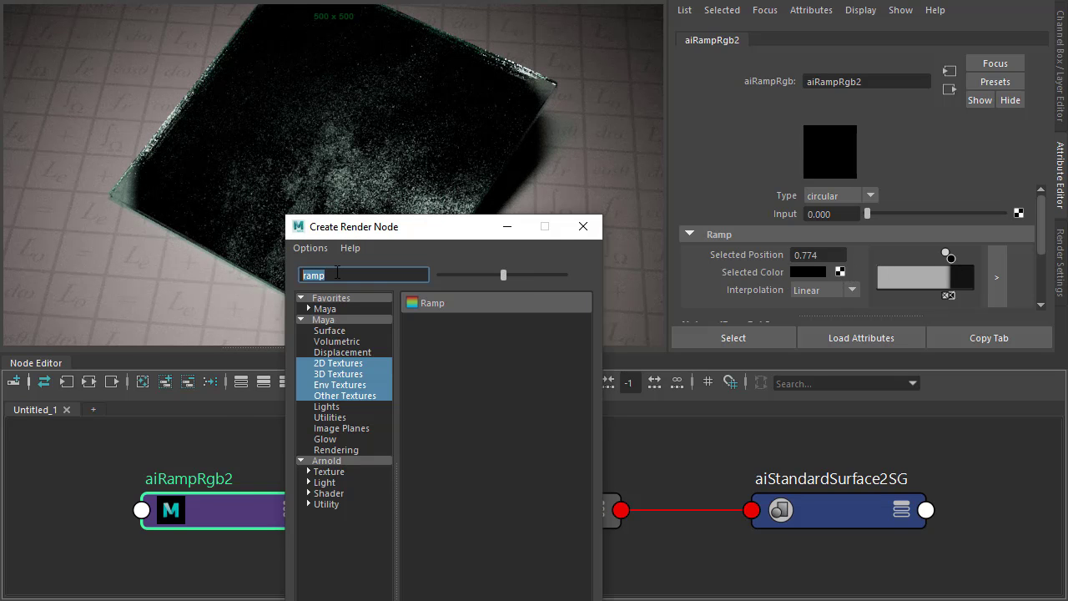
pyautogui.press('BackSpace')
pyautogui.write('cell')
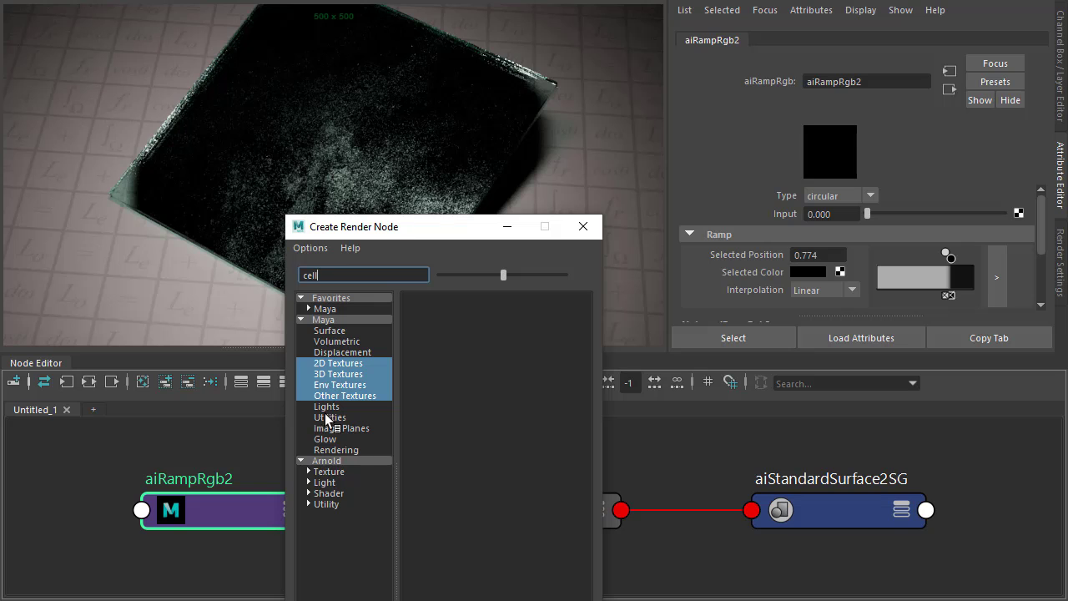
pyautogui.click(419, 305)
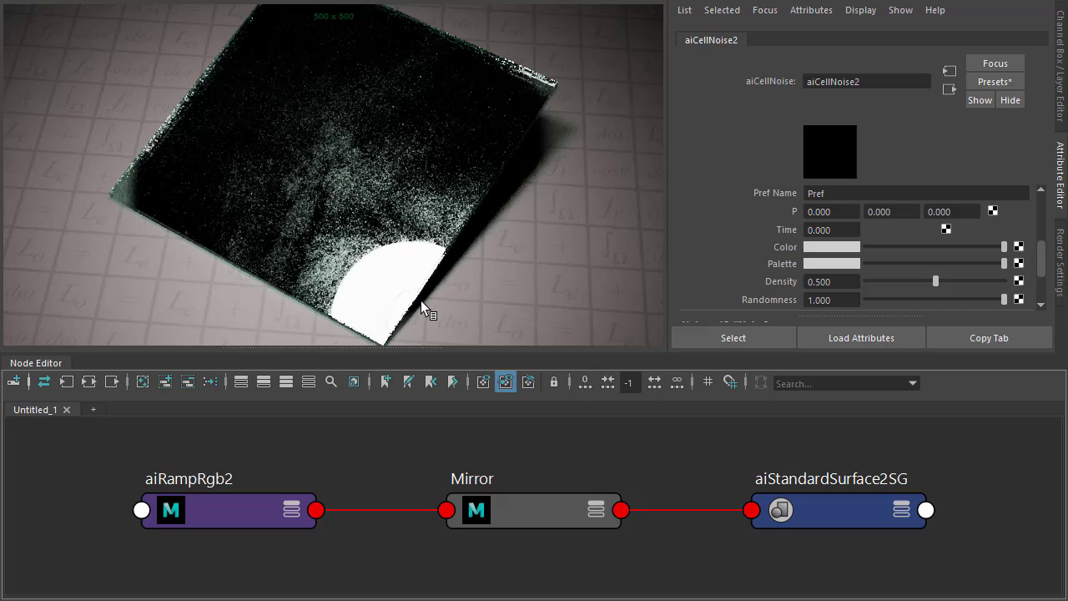
# Step: Set the cell noise Pattern to cell2 and Amplitude to 3
pyautogui.scroll(5, 760, 238)
pyautogui.click(823, 197)
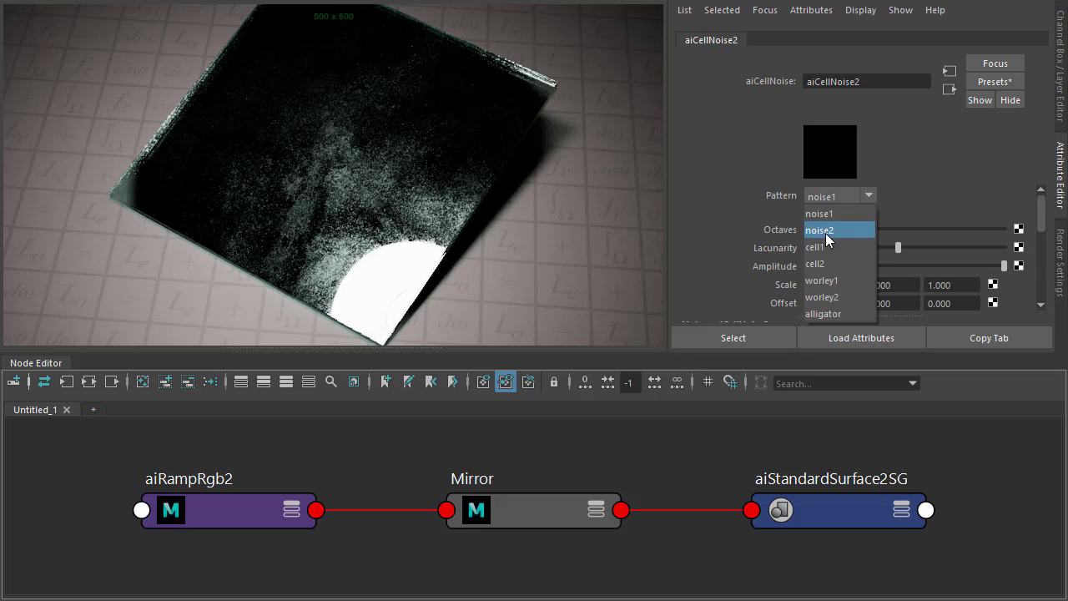
pyautogui.click(832, 263)
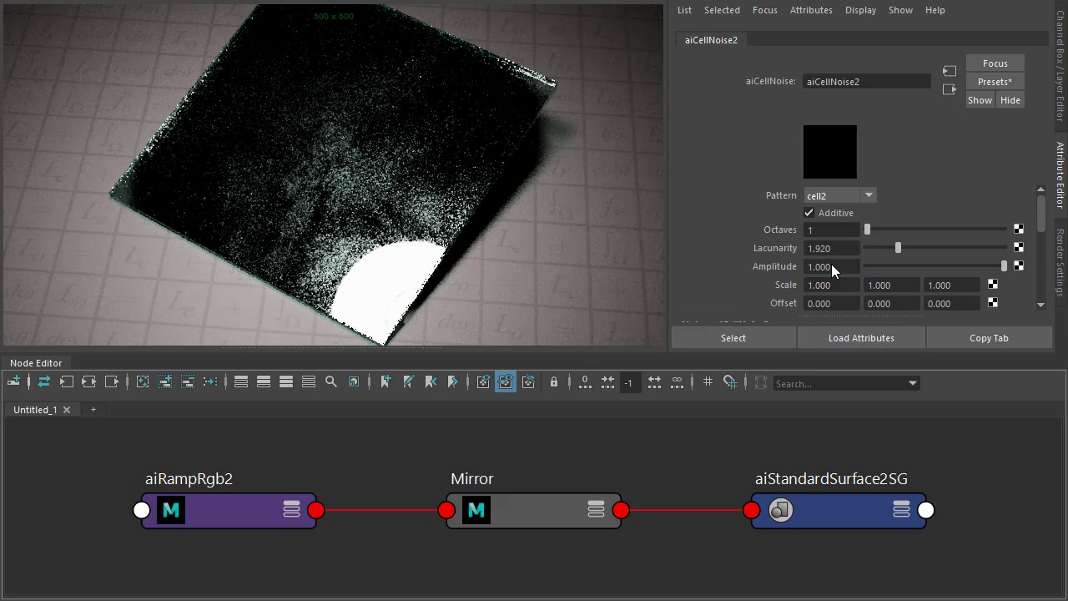
pyautogui.click(851, 266)
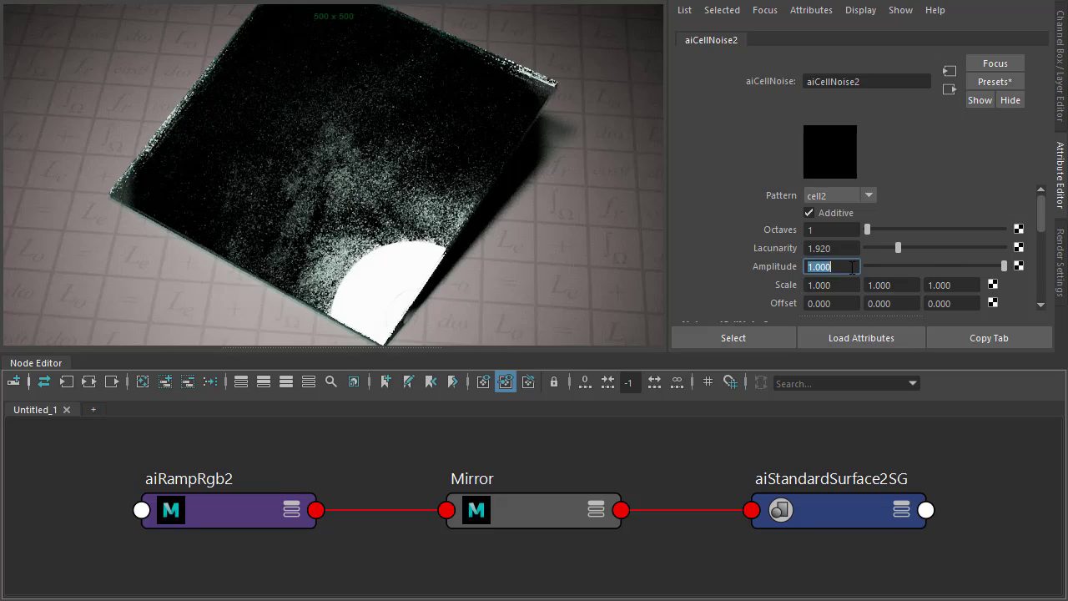
pyautogui.write('3')
pyautogui.press('Tab')
pyautogui.scroll(3, 411, 216)
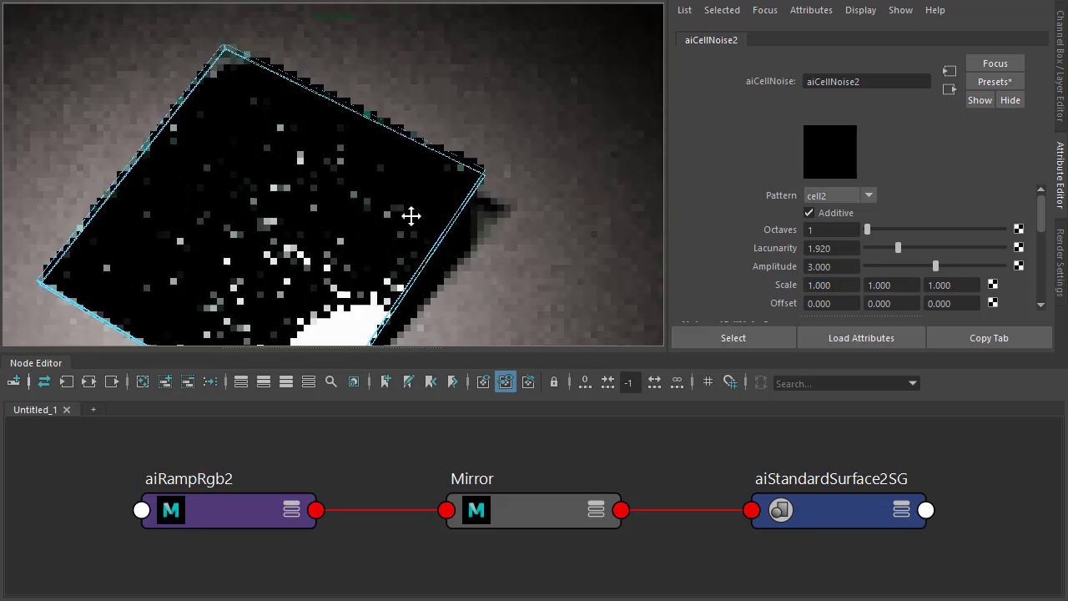
# Step: Graph aiRampRgb2's inputs and select the aiCellNoise2 node feeding it
pyautogui.click(412, 216)
pyautogui.scroll(10, 410, 231)
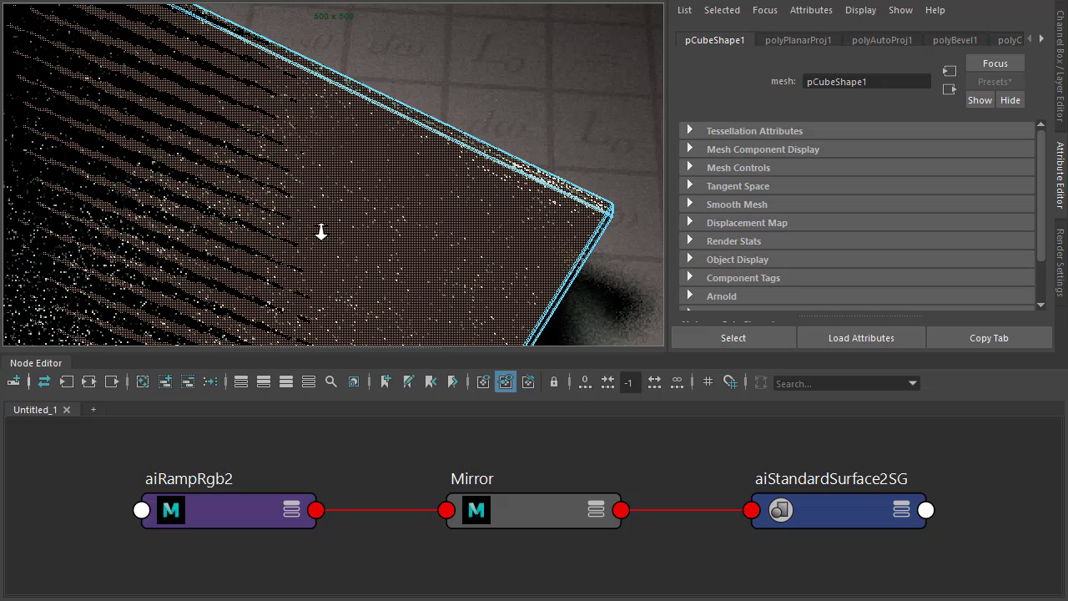
pyautogui.scroll(5, 362, 234)
pyautogui.scroll(-5, 325, 164)
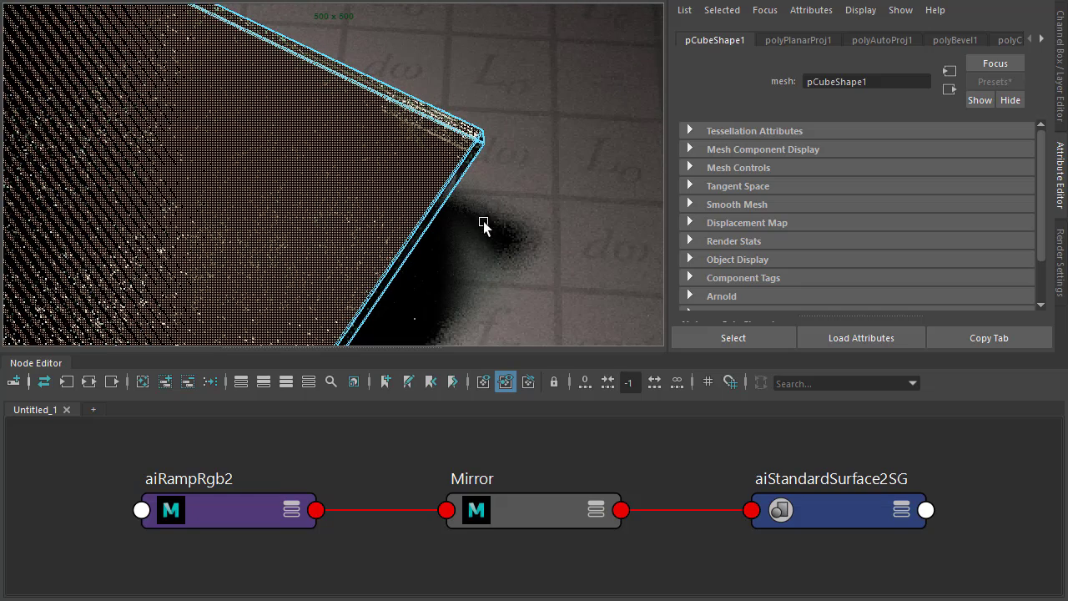
pyautogui.click(230, 507)
pyautogui.click(67, 382)
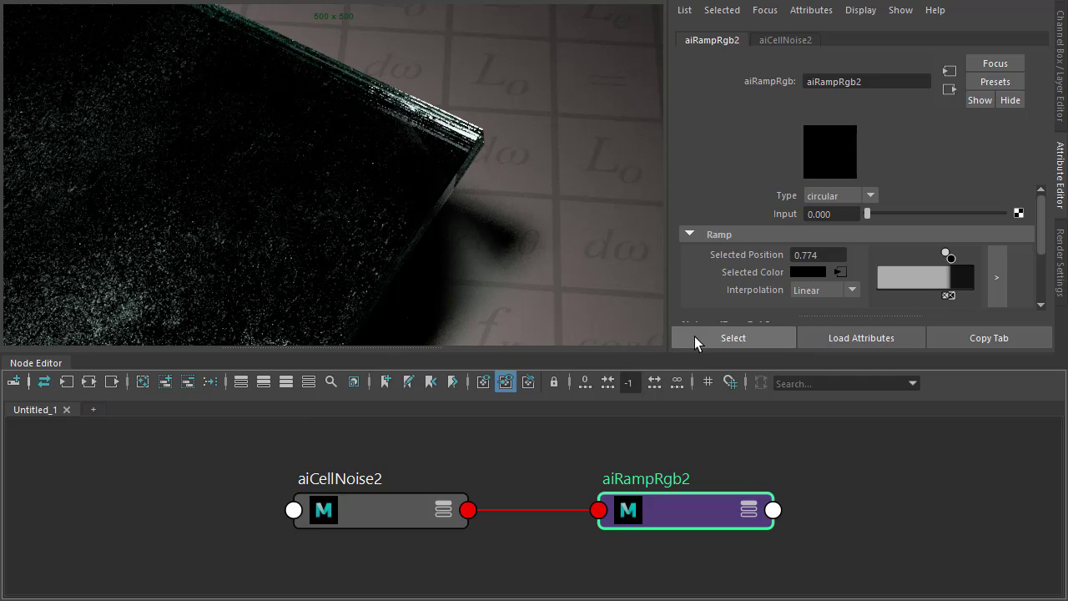
pyautogui.click(418, 498)
# Step: Set aiCellNoise2's Scale to 60 on every axis and Octaves to 8
pyautogui.click(833, 285)
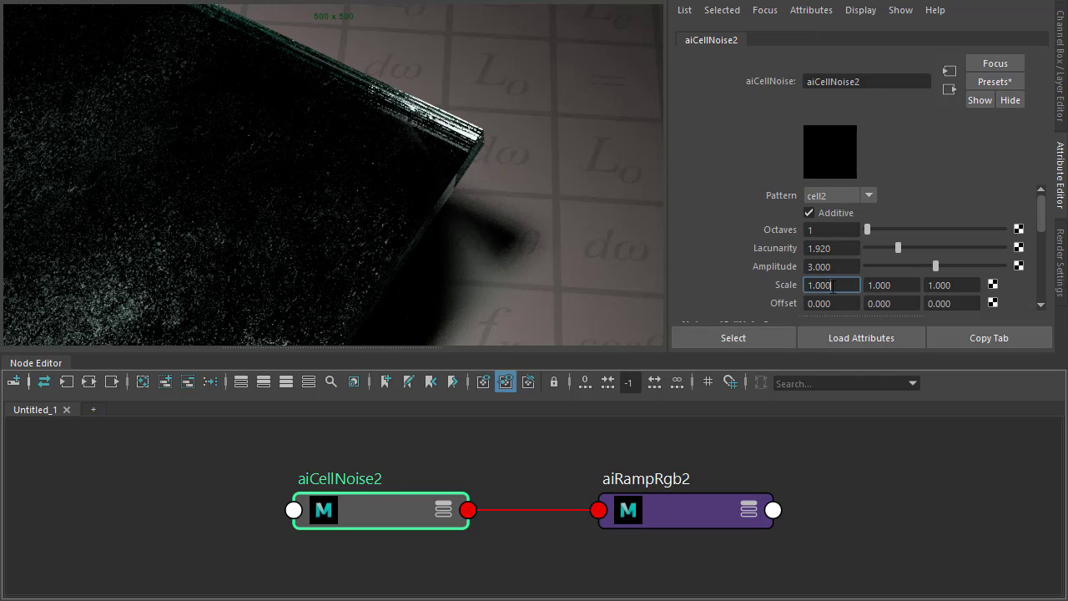
pyautogui.write('60')
pyautogui.press('Tab')
pyautogui.write('60')
pyautogui.press('Tab')
pyautogui.write('60')
pyautogui.press('Tab')
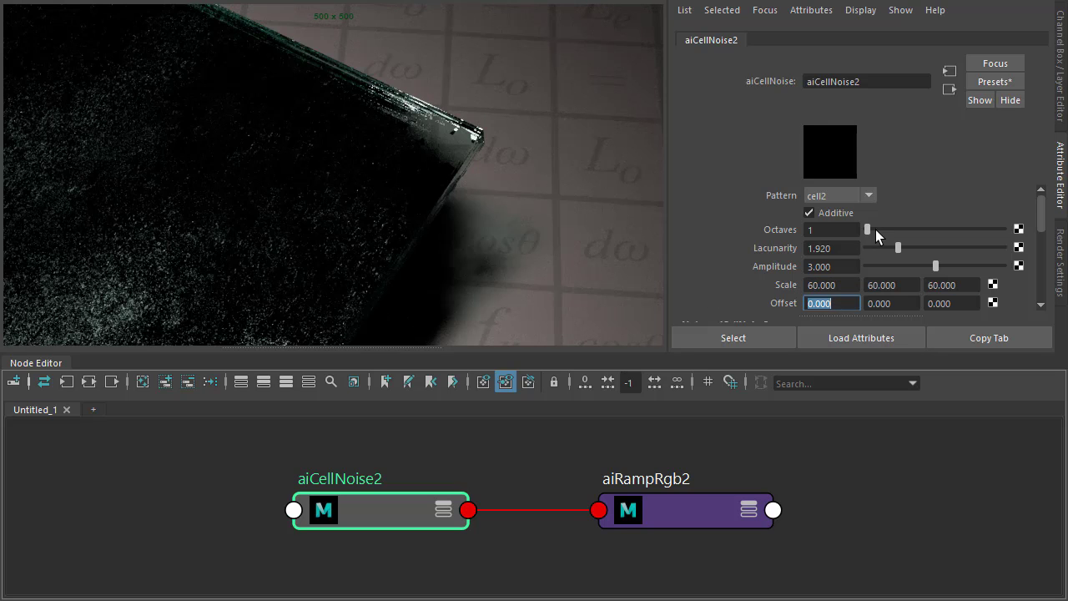
pyautogui.moveTo(876, 231); pyautogui.dragTo(1008, 231)
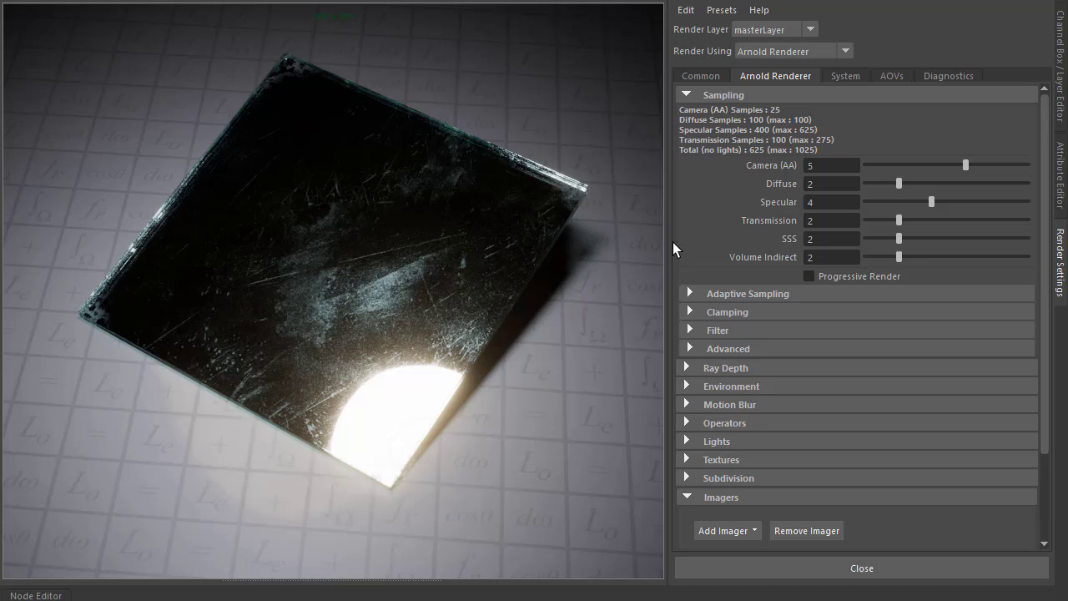
# Step: Set aiImagerLensEffects1's Bloom Strength to 0.07
pyautogui.scroll(-3, 738, 229)
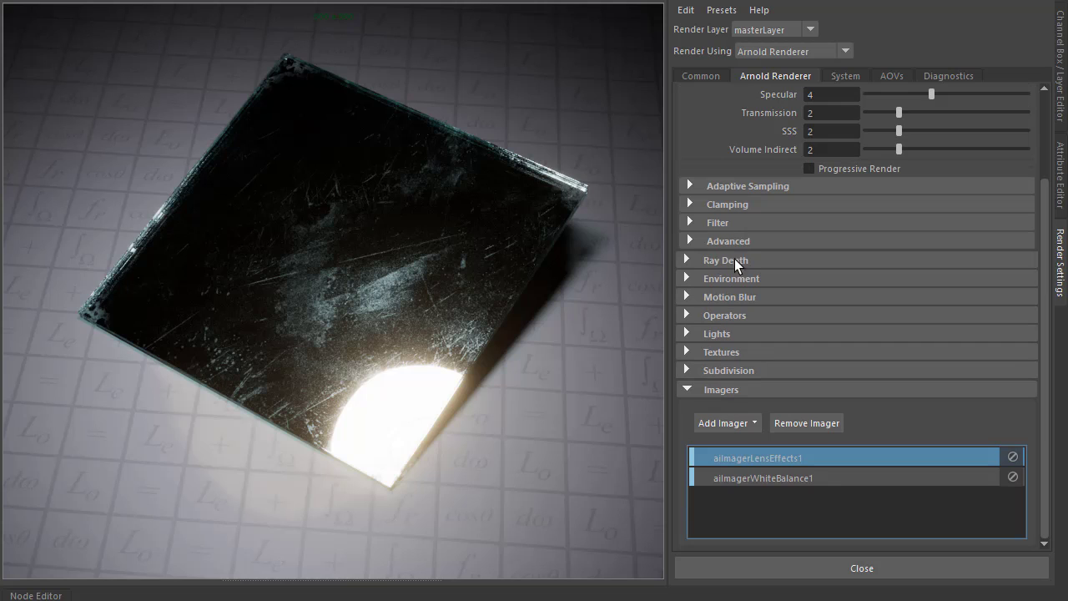
pyautogui.doubleClick(771, 459)
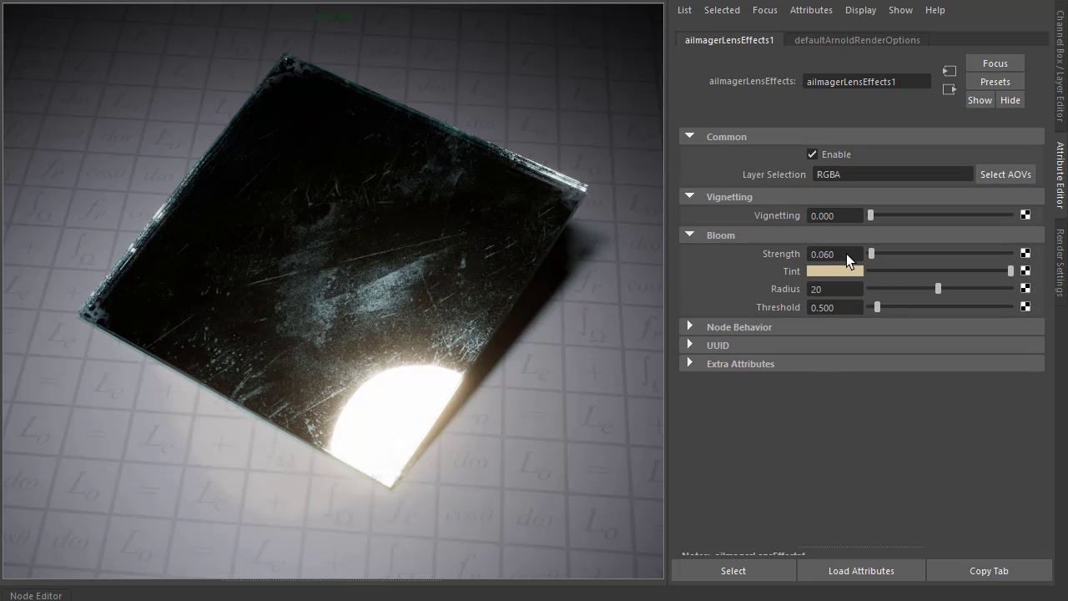
pyautogui.doubleClick(847, 253)
pyautogui.write('0')
pyautogui.press('Return')
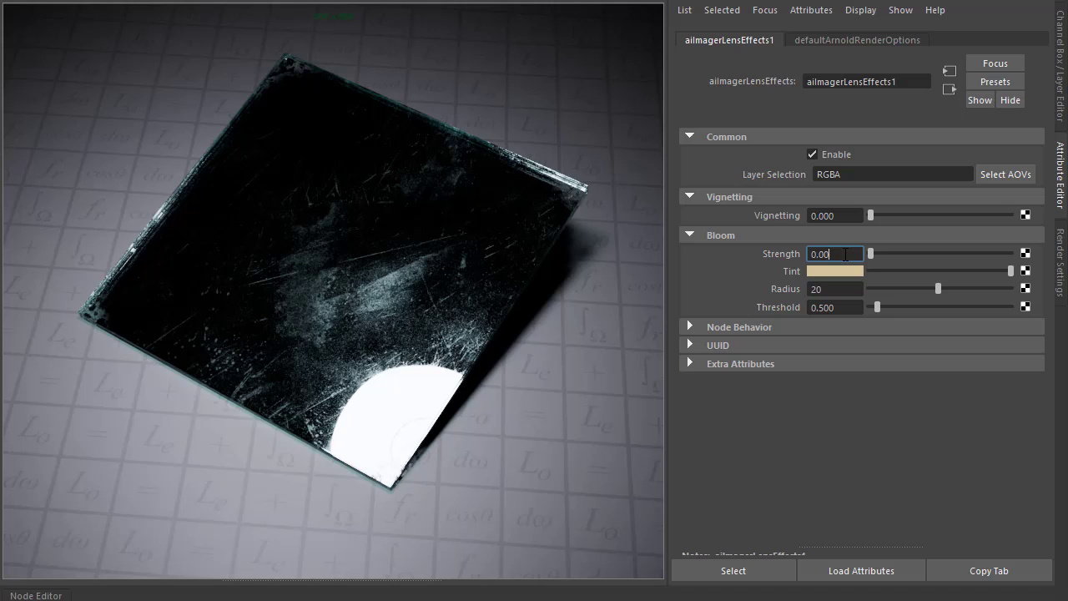
pyautogui.write('7')
pyautogui.press('Tab')
# Step: Toggle aiImagerWhiteBalance1 off to compare, then re-enable it
pyautogui.click(1060, 262)
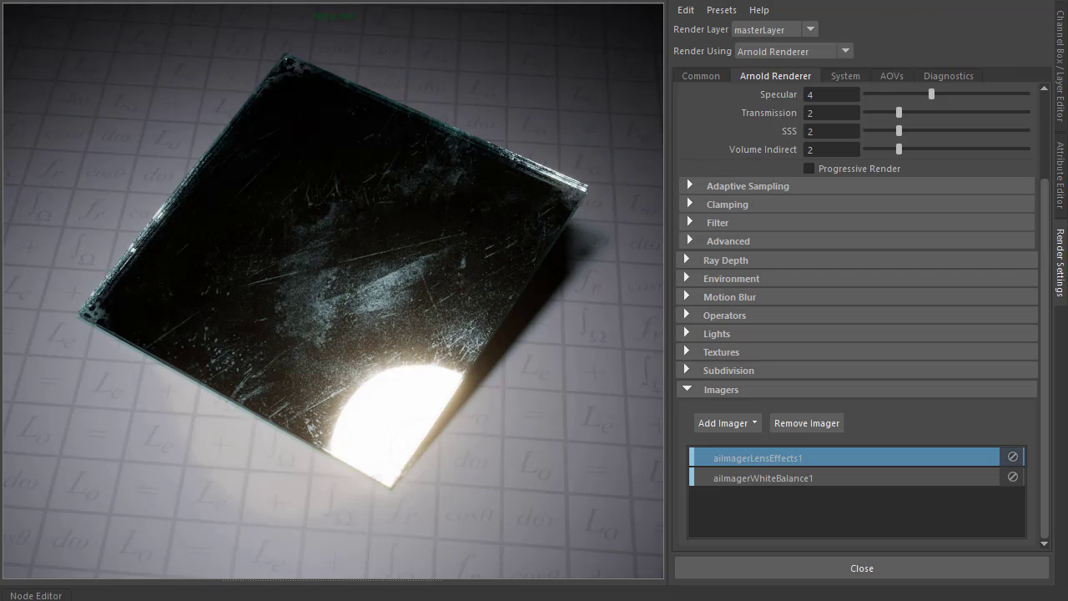
pyautogui.click(825, 480)
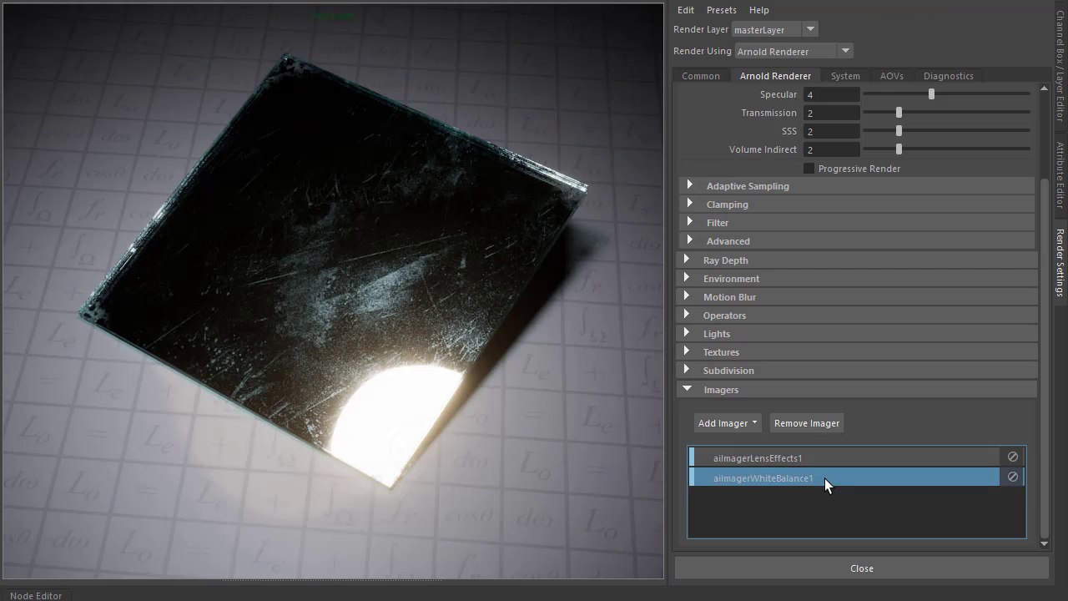
pyautogui.click(1013, 478)
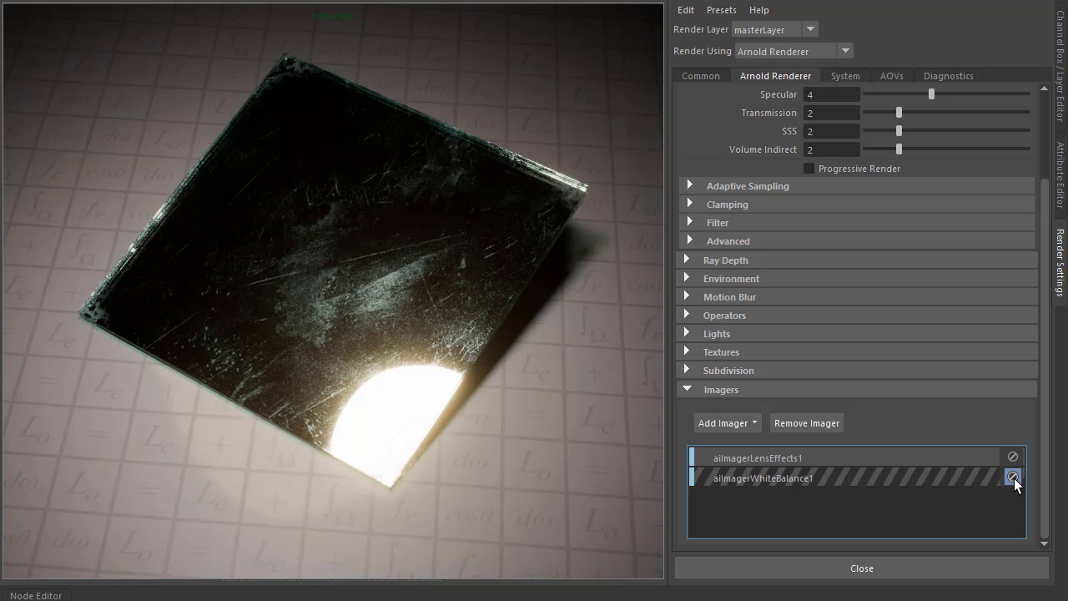
pyautogui.click(1013, 477)
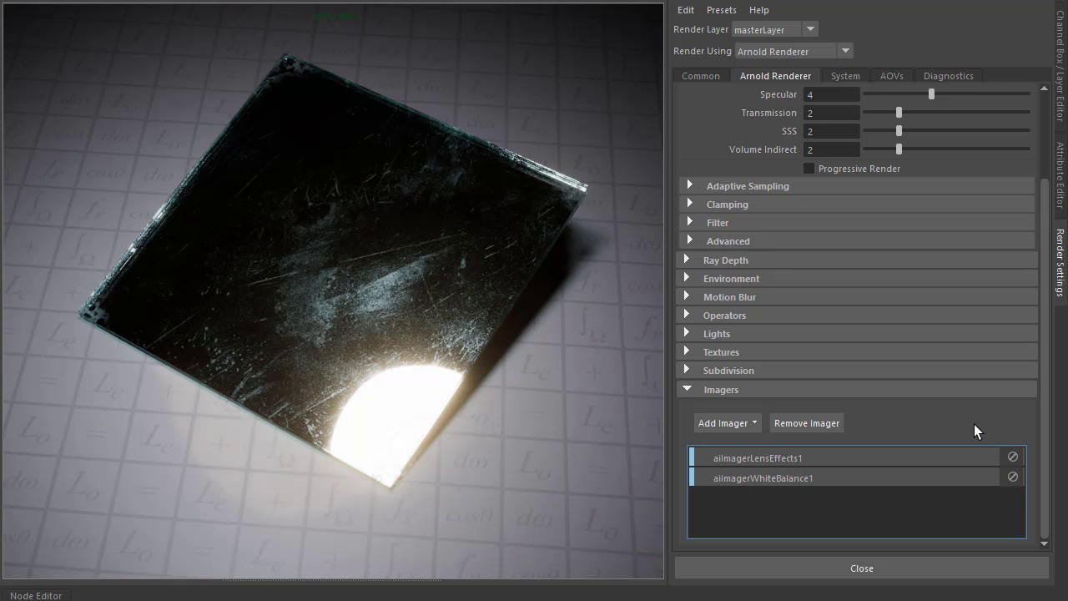